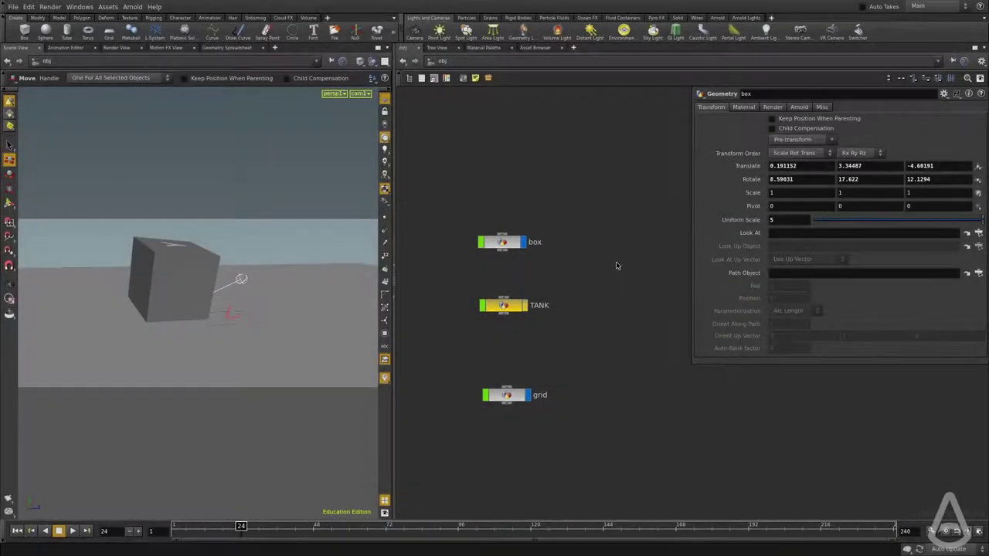
# Step: Select the box object and show its Arnold subdivision settings
pyautogui.click(800, 107)
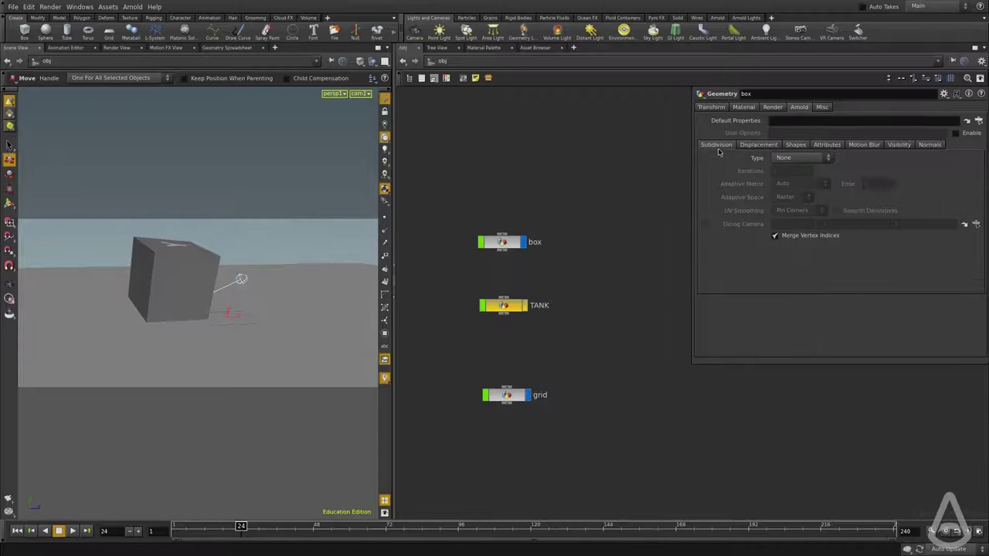
pyautogui.moveTo(608, 203); pyautogui.dragTo(474, 283)
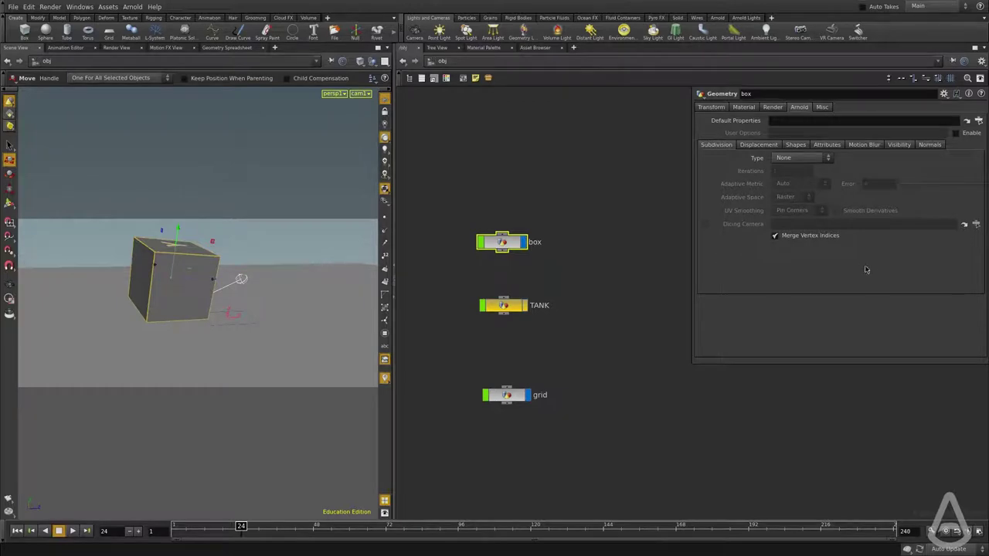
# Step: Set the box's subdivision to Catmull-Clark and assign it the /shop/tank_orange material
pyautogui.click(798, 160)
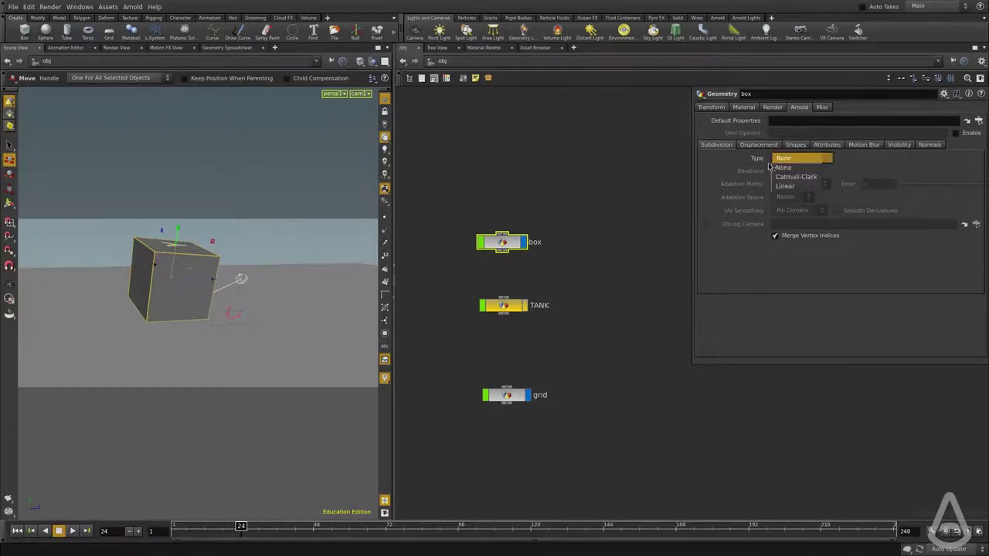
pyautogui.click(789, 176)
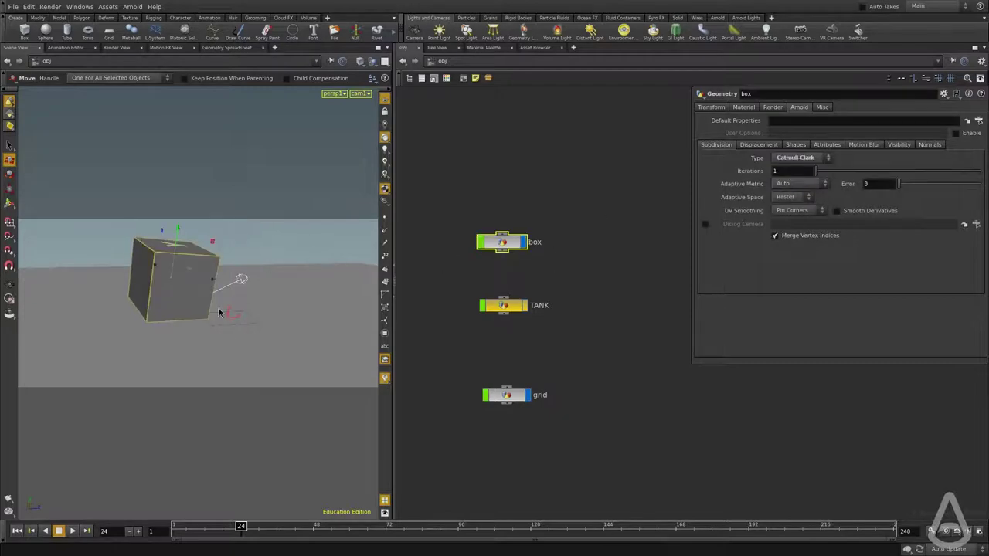
pyautogui.click(743, 108)
pyautogui.click(966, 121)
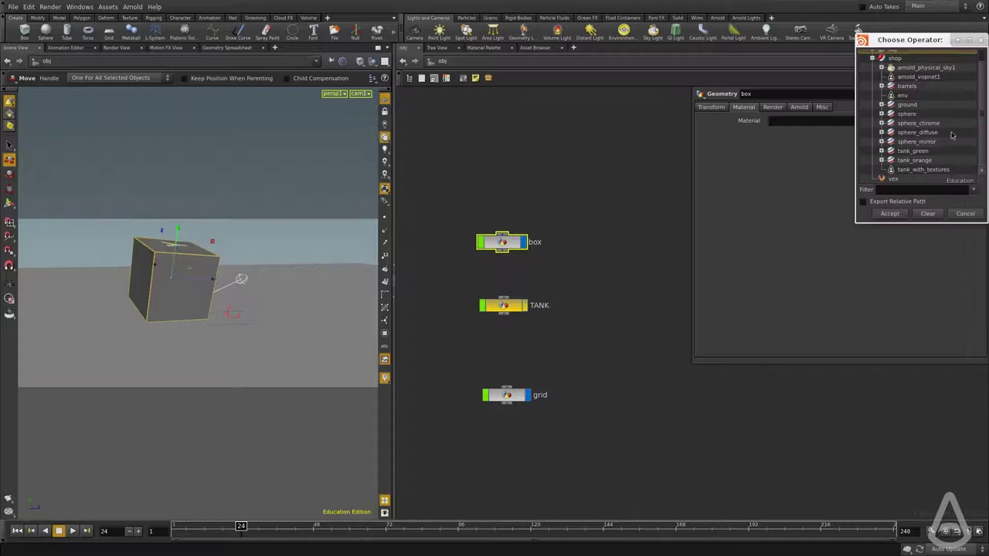
pyautogui.doubleClick(911, 160)
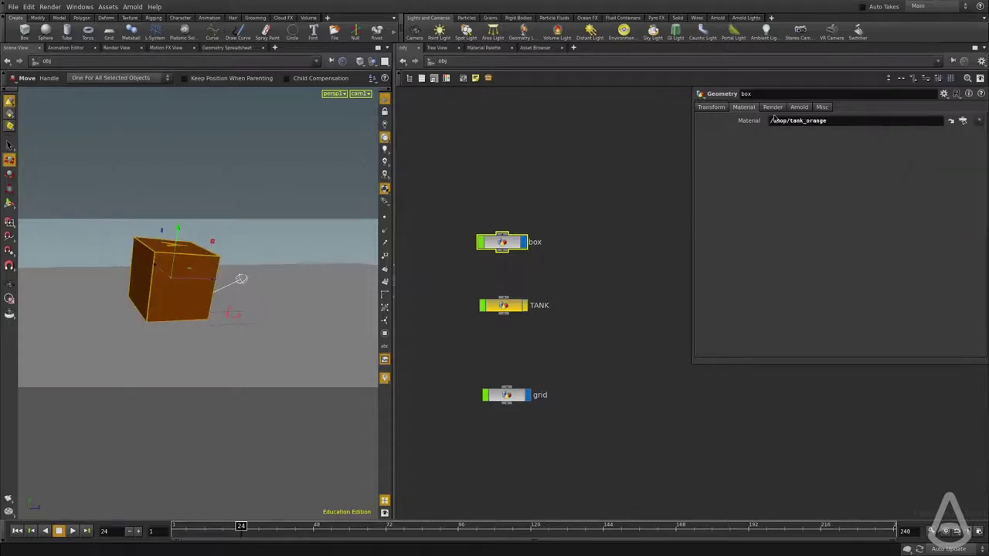
pyautogui.click(799, 108)
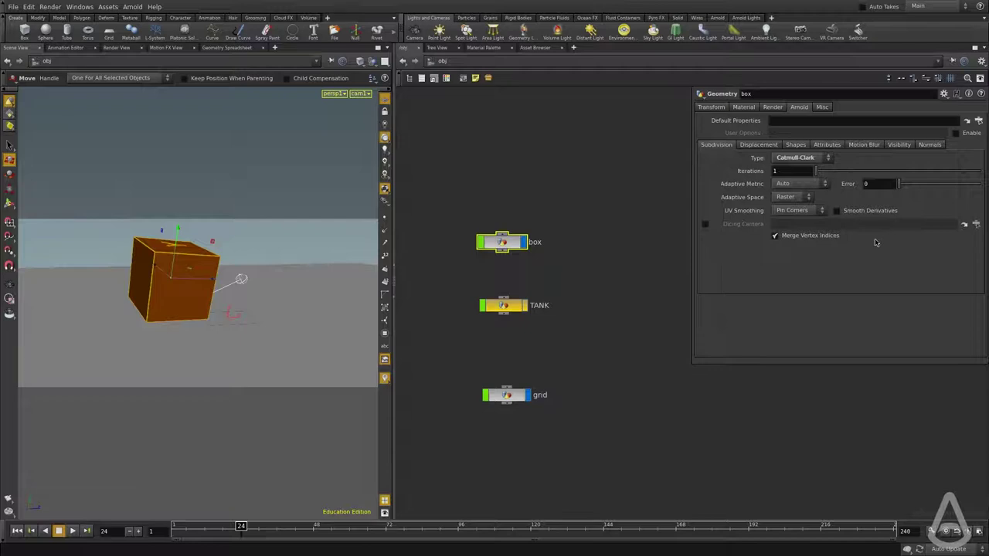
# Step: Render the smoothed orange box in Arnold's Render View, then return to the Scene View
pyautogui.click(116, 48)
pyautogui.click(35, 61)
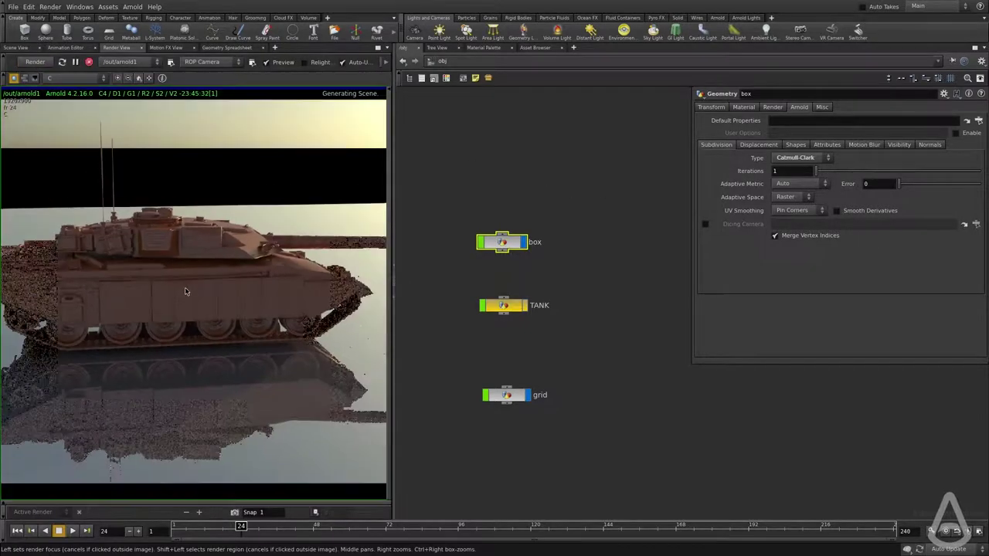
pyautogui.moveTo(186, 291); pyautogui.dragTo(238, 276, button='middle')
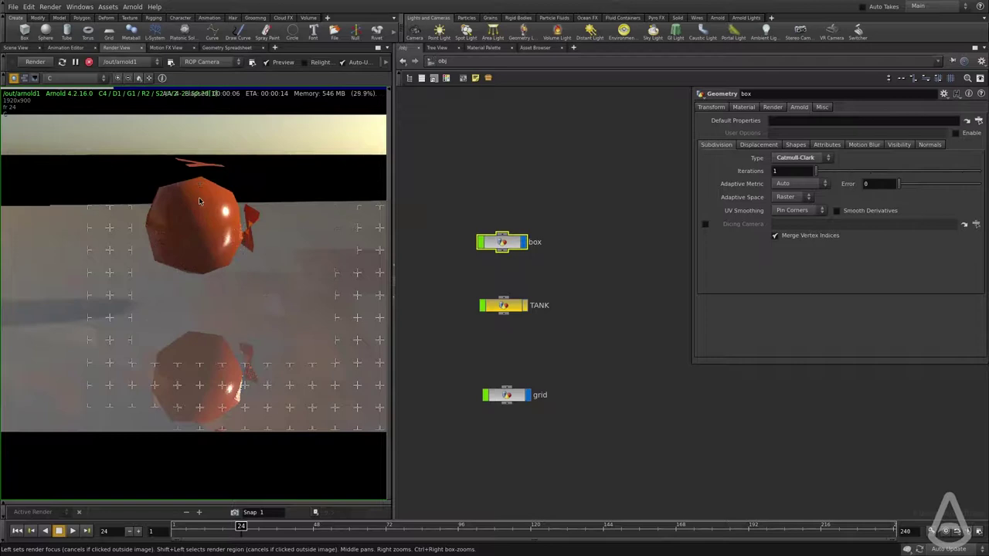
pyautogui.scroll(2, 377, 236)
pyautogui.click(15, 47)
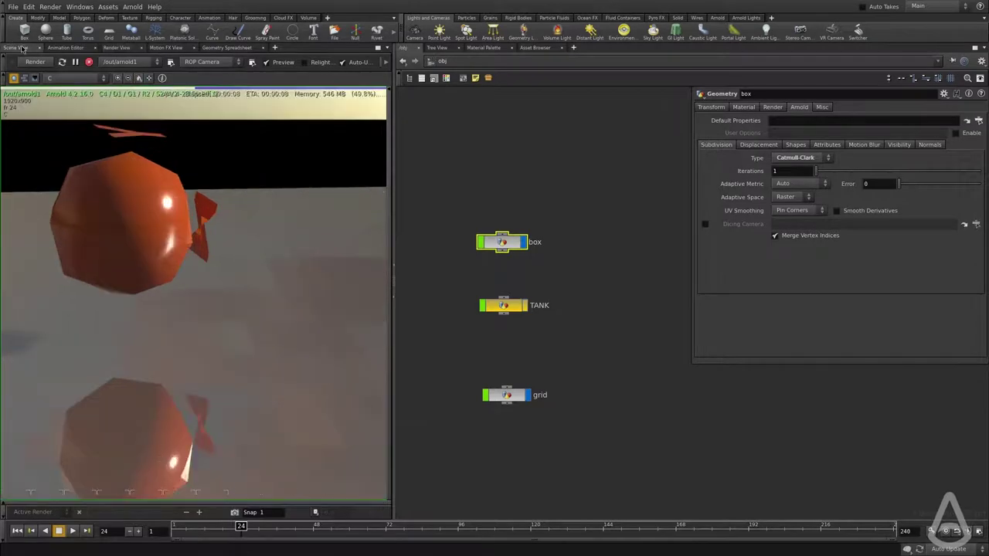
# Step: Inside the box object, add a Box SOP and delete the file1 node
pyautogui.doubleClick(511, 243)
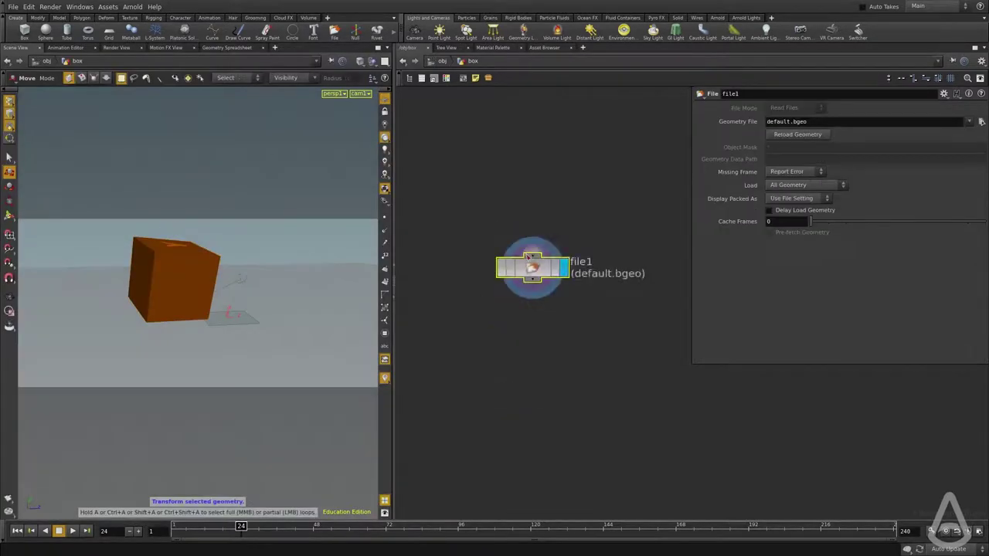
pyautogui.press('Tab')
pyautogui.write('box')
pyautogui.press('Return')
pyautogui.click(537, 291)
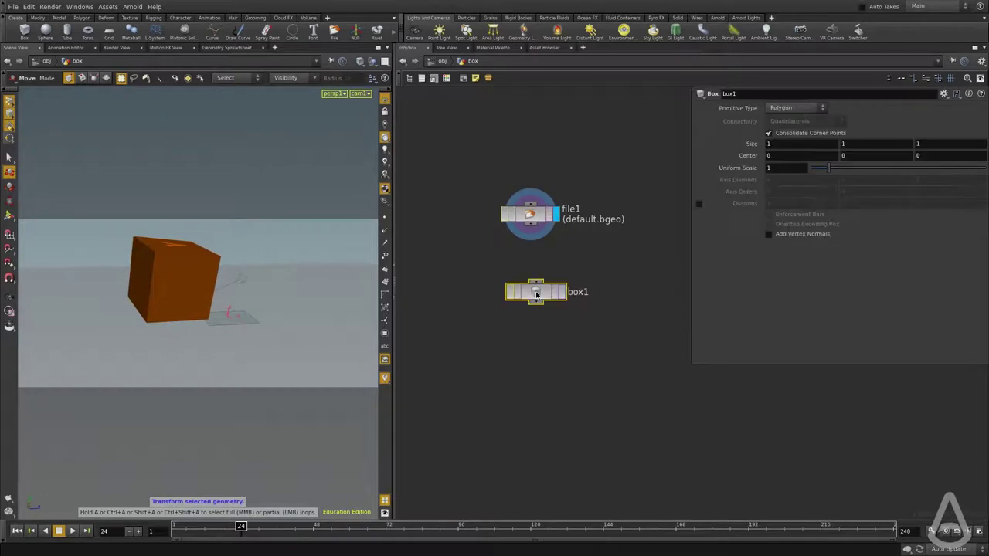
pyautogui.click(530, 214)
pyautogui.press('Delete')
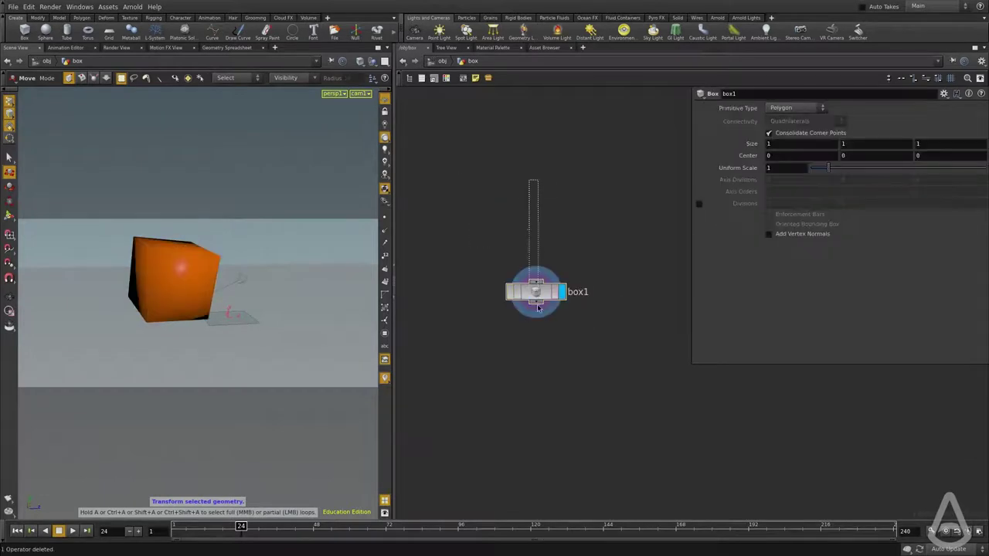
# Step: Re-render the faceted orange box in Arnold and return to /obj
pyautogui.click(115, 47)
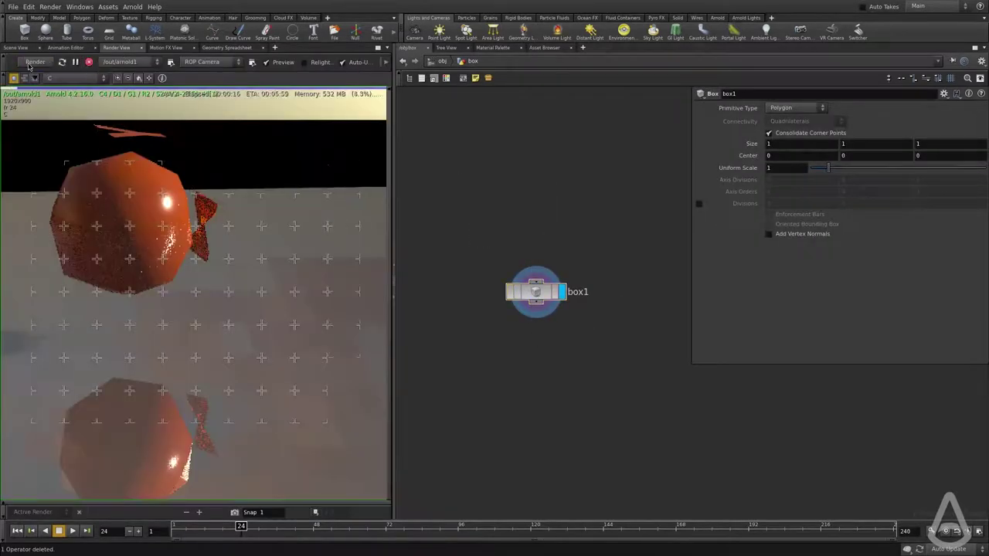
pyautogui.click(31, 61)
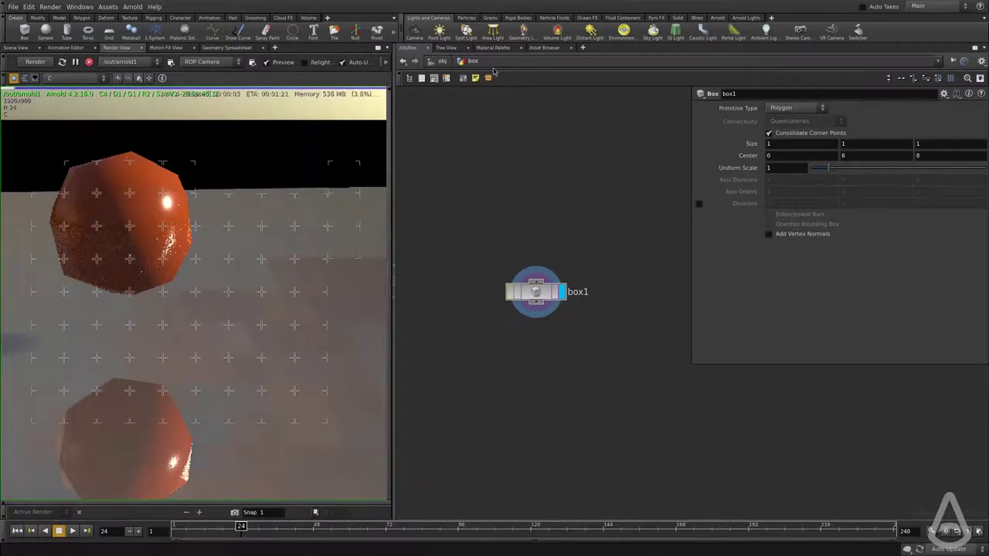
pyautogui.click(440, 61)
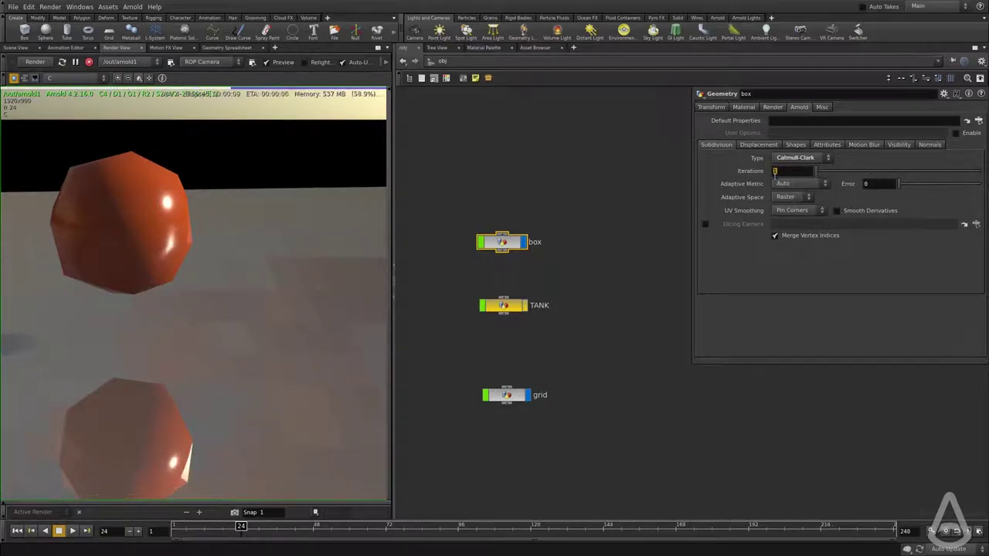
# Step: Raise the box's subdivision iterations to 2, then 3, then 6, and select the box node
pyautogui.press('Return')
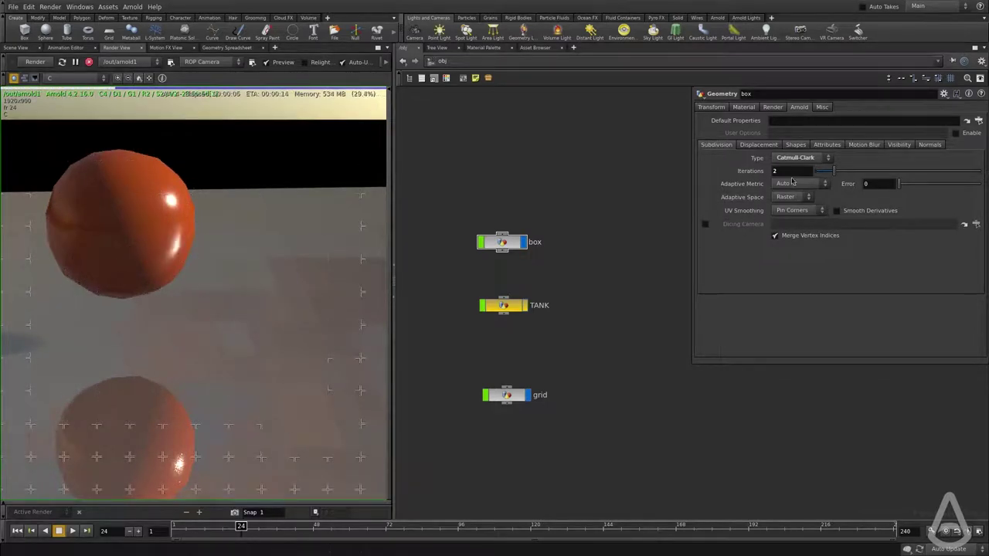
pyautogui.moveTo(831, 171); pyautogui.dragTo(852, 171)
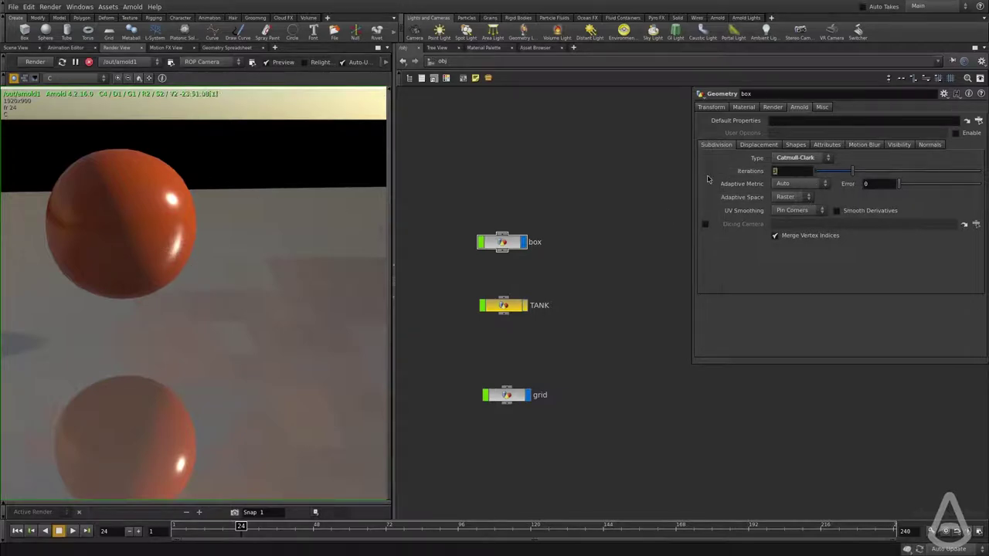
pyautogui.write('6')
pyautogui.press('Return')
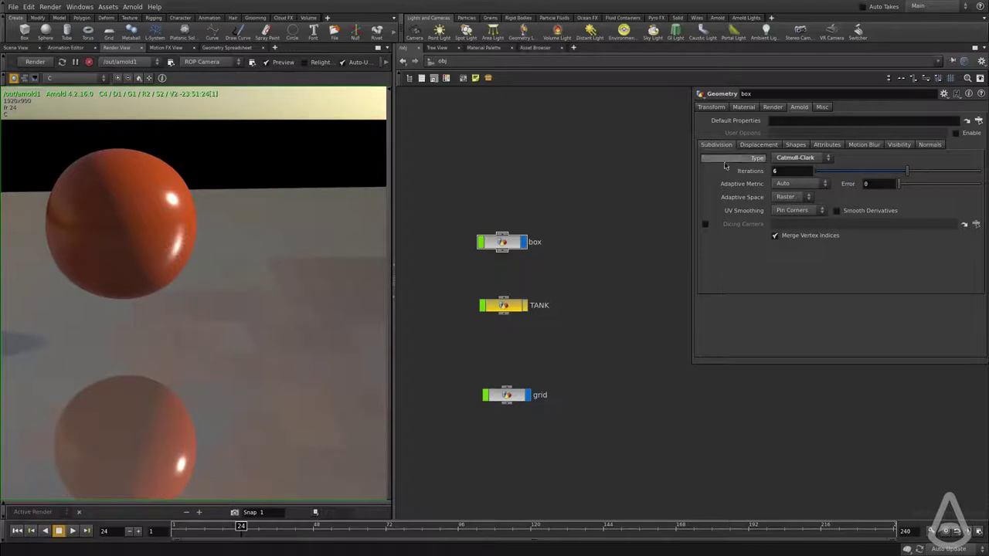
pyautogui.moveTo(579, 214); pyautogui.dragTo(474, 270)
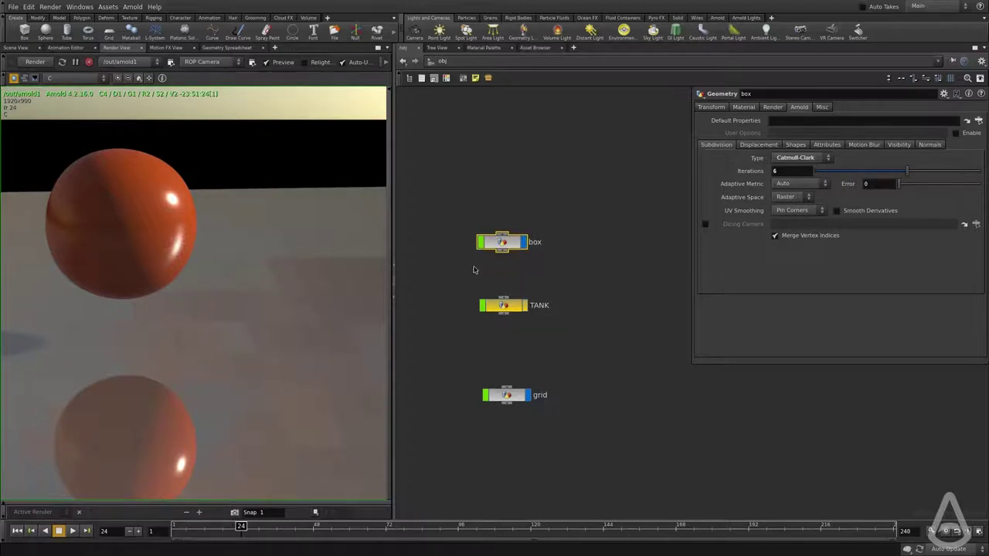
# Step: Delete the box object, select TANK, and look at the /out network
pyautogui.press('Delete')
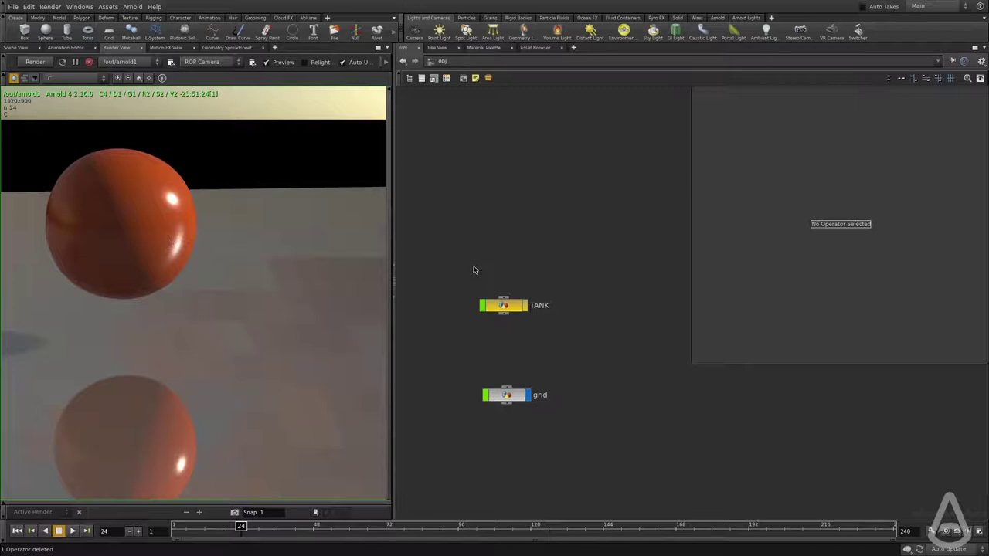
pyautogui.click(523, 308)
pyautogui.click(475, 77)
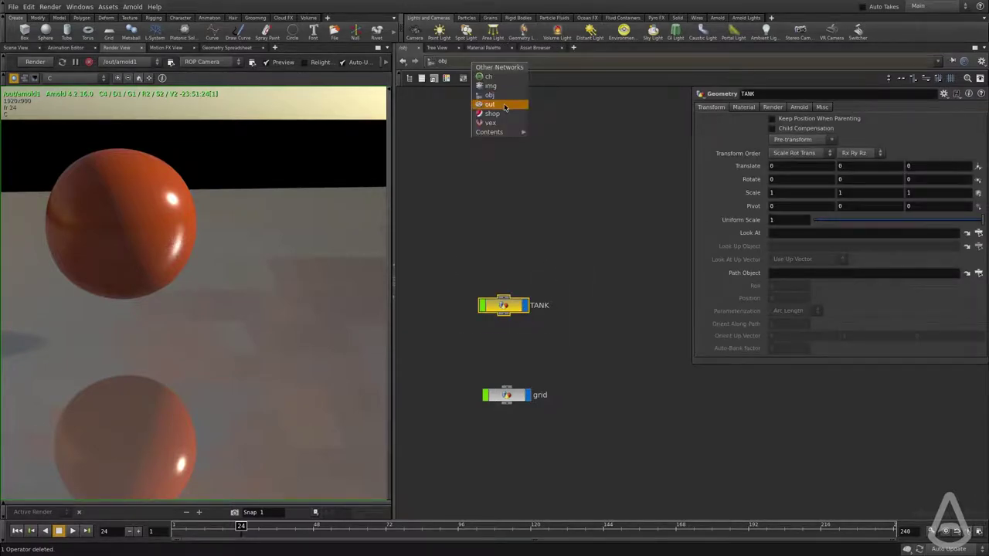
pyautogui.click(481, 63)
pyautogui.click(510, 114)
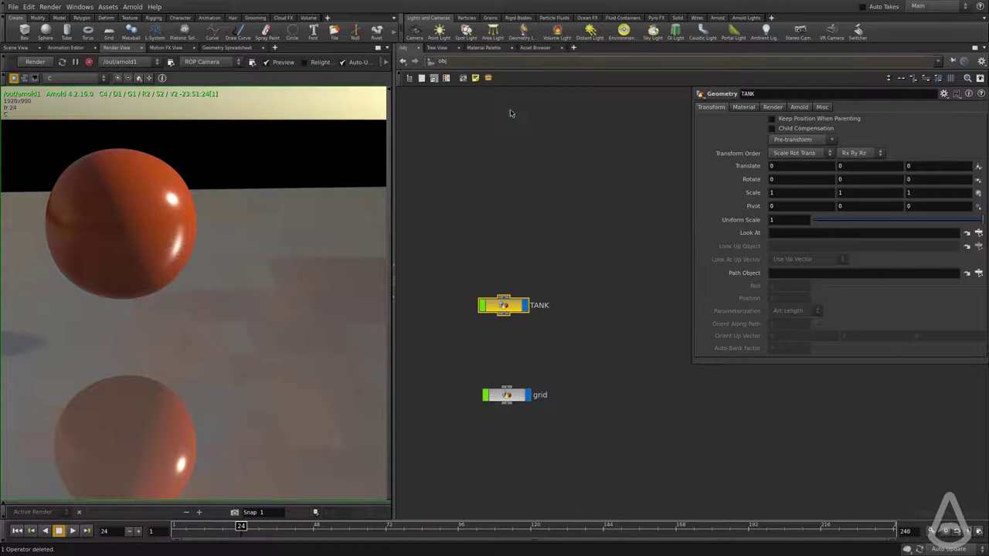
# Step: Back in /obj, bring up TANK's Arnold subdivision type choices
pyautogui.click(402, 61)
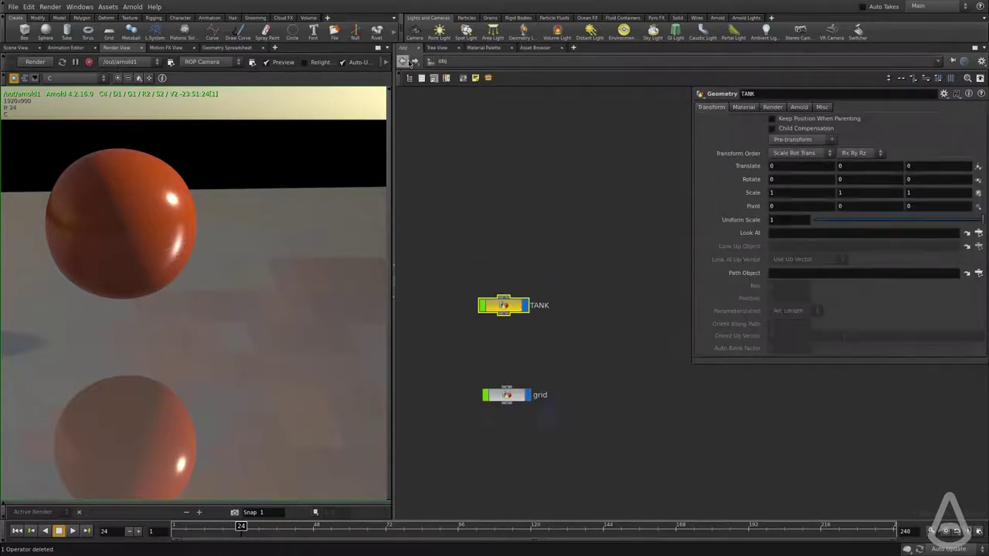
pyautogui.click(773, 107)
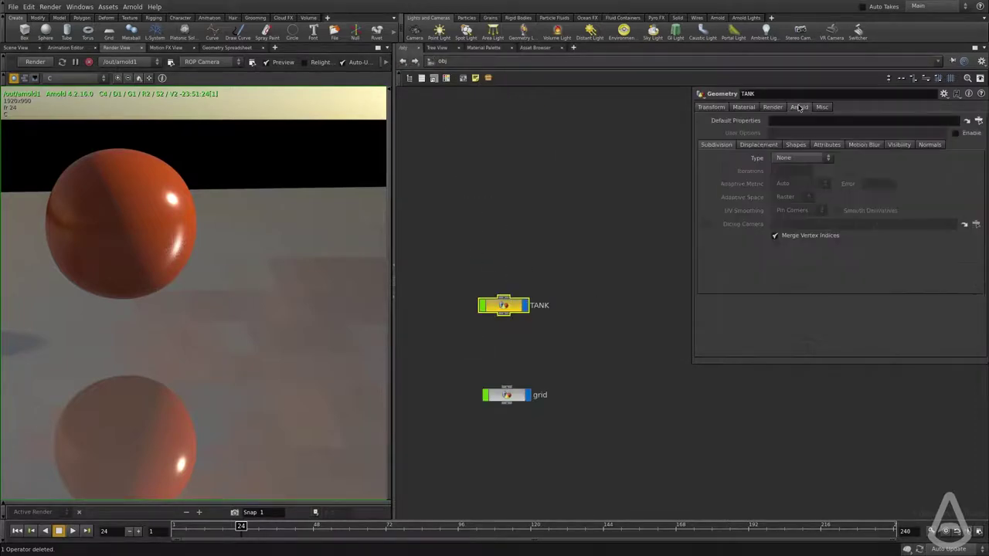
pyautogui.click(791, 158)
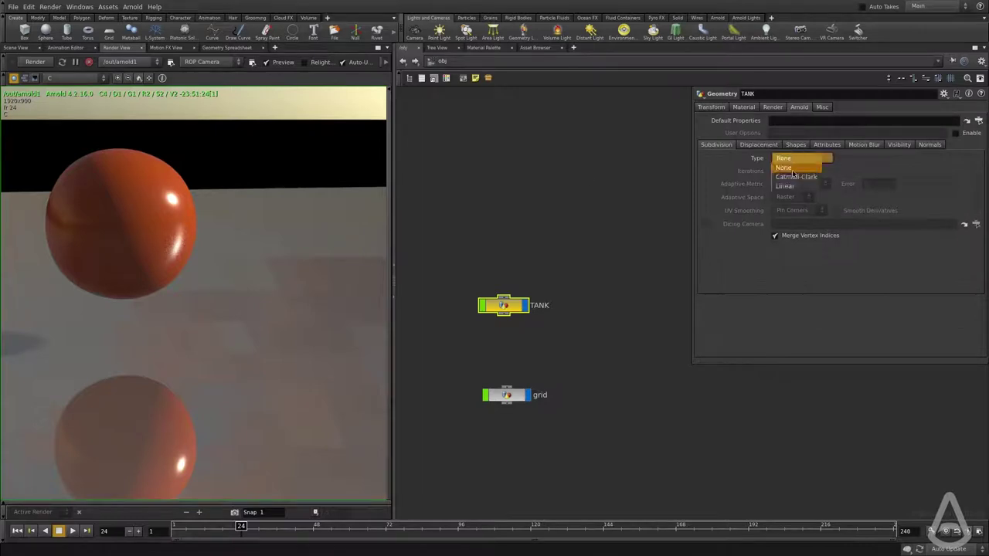
# Step: Set TANK's Arnold subdivision type to Catmull-Clark
pyautogui.click(795, 179)
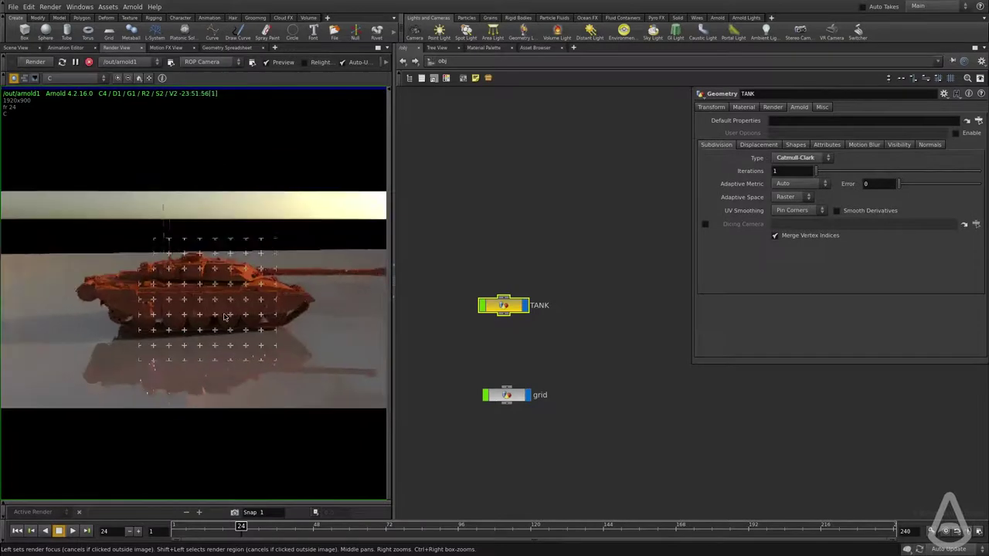
pyautogui.scroll(3, 120, 324)
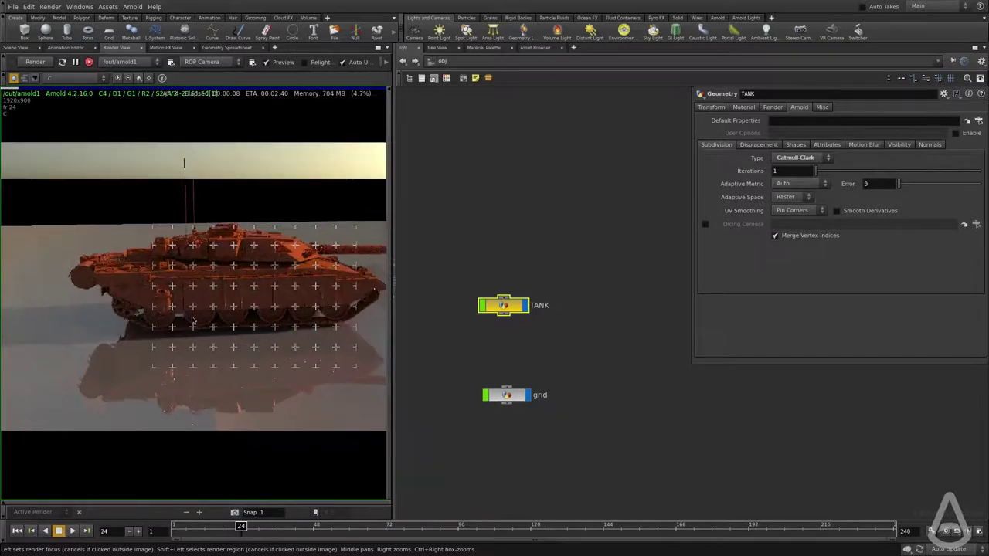
pyautogui.scroll(3, 204, 309)
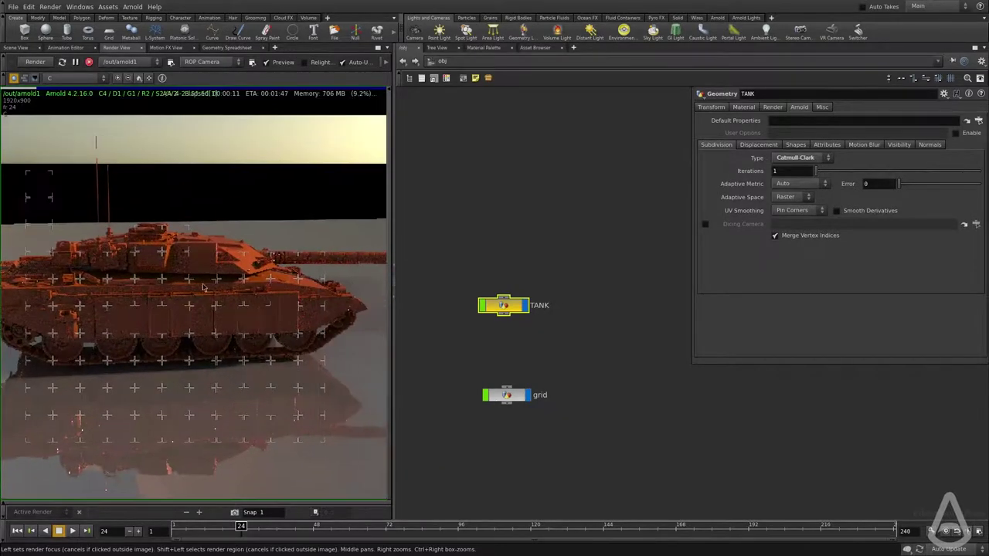
pyautogui.scroll(3, 205, 287)
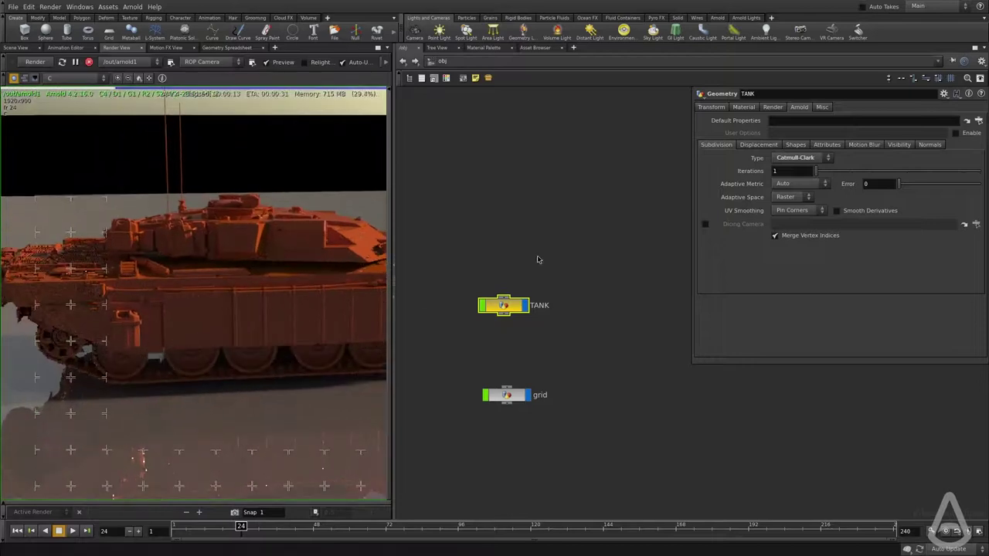
# Step: Reselect TANK and set its subdivision iterations to 2
pyautogui.moveTo(538, 260); pyautogui.dragTo(466, 334)
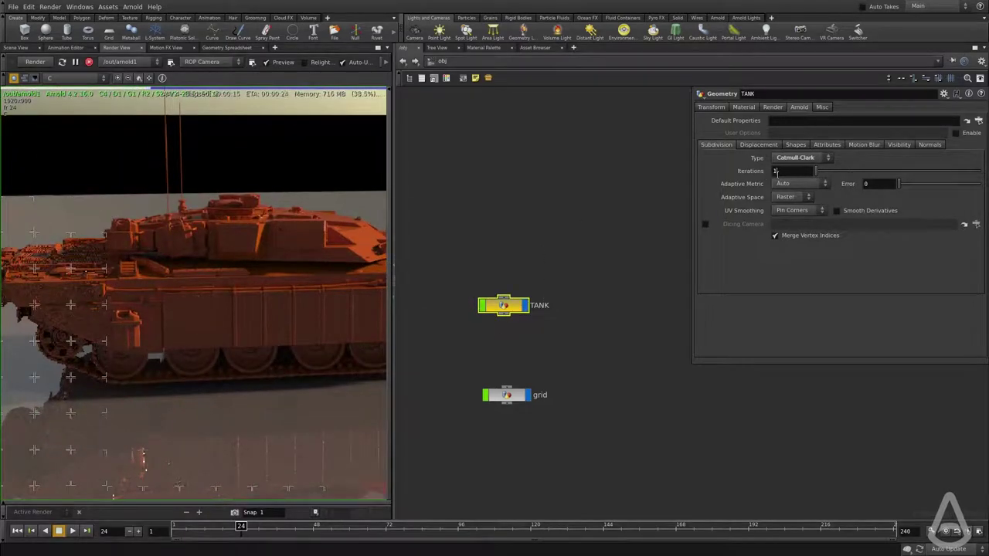
pyautogui.doubleClick(774, 170)
pyautogui.write('2')
pyautogui.press('Return')
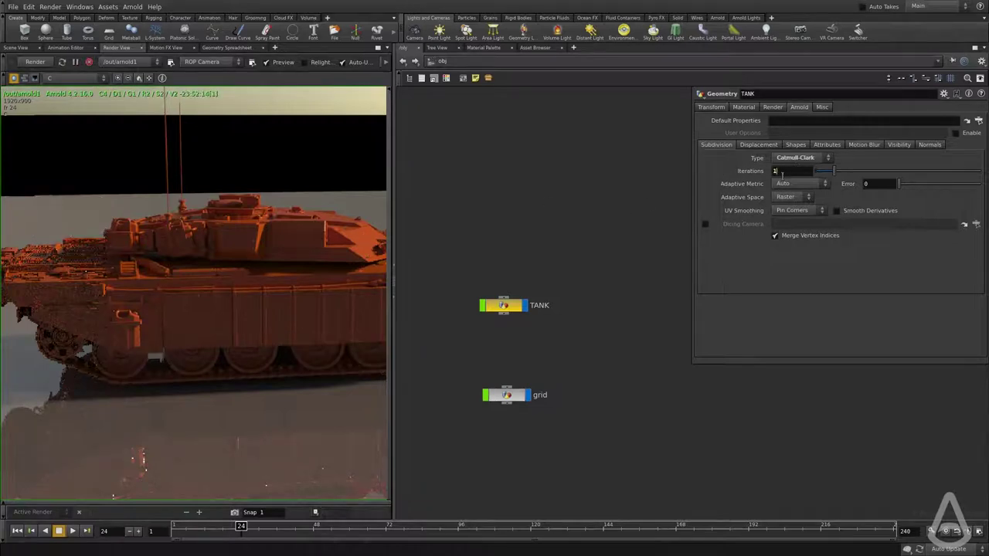
# Step: Set TANK's subdivision type back to None and show its /shop/tank_orange material assignment
pyautogui.moveTo(703, 169)
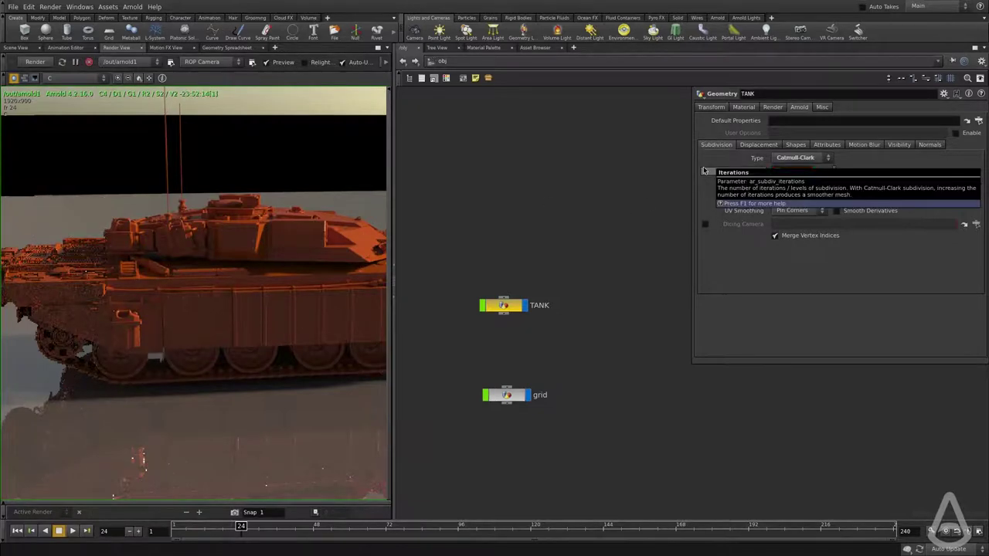
pyautogui.click(804, 157)
pyautogui.click(784, 156)
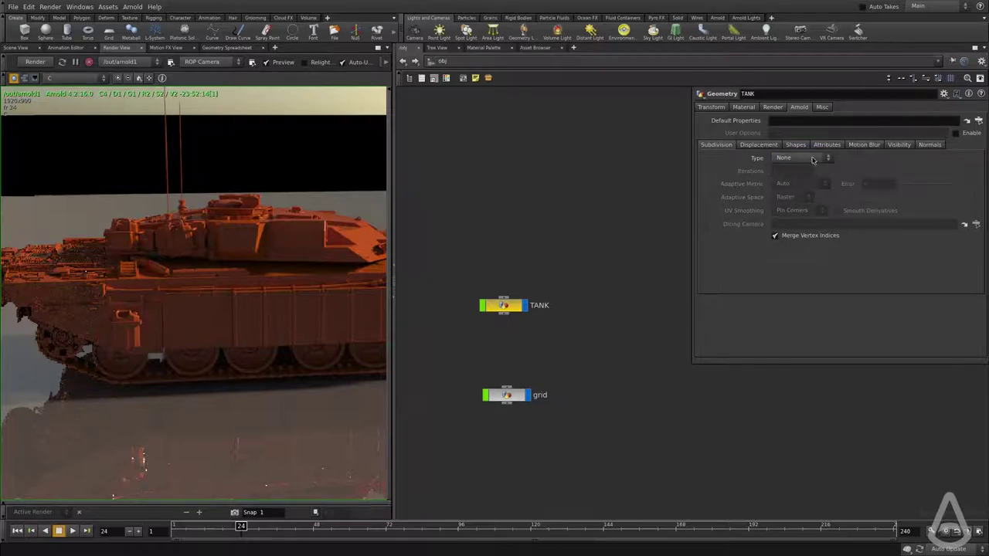
pyautogui.moveTo(564, 243); pyautogui.dragTo(464, 345)
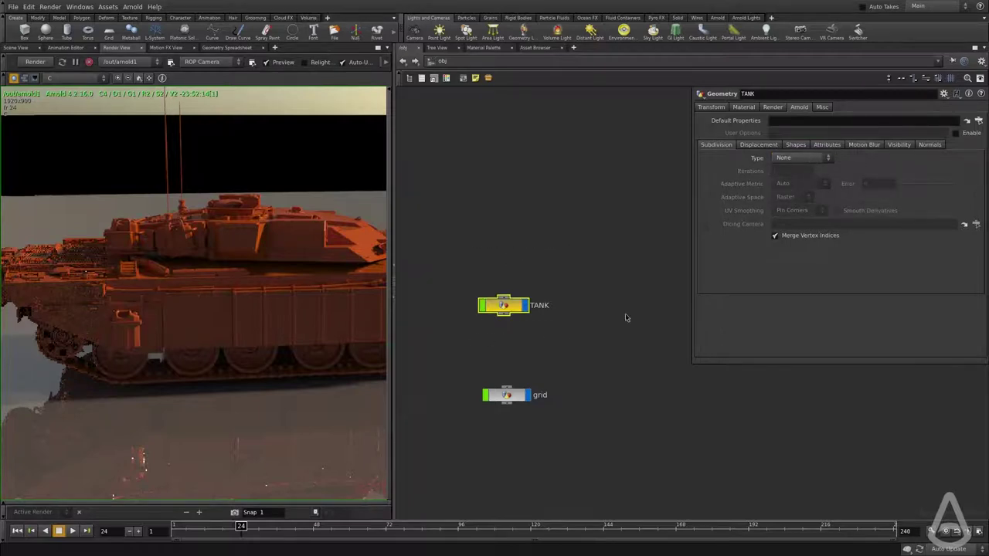
pyautogui.click(742, 108)
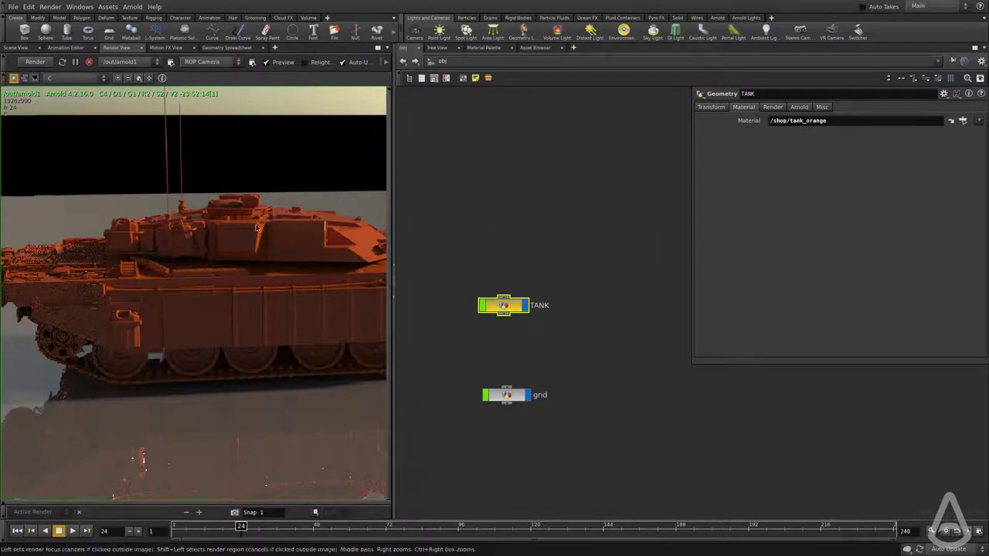
pyautogui.click(463, 61)
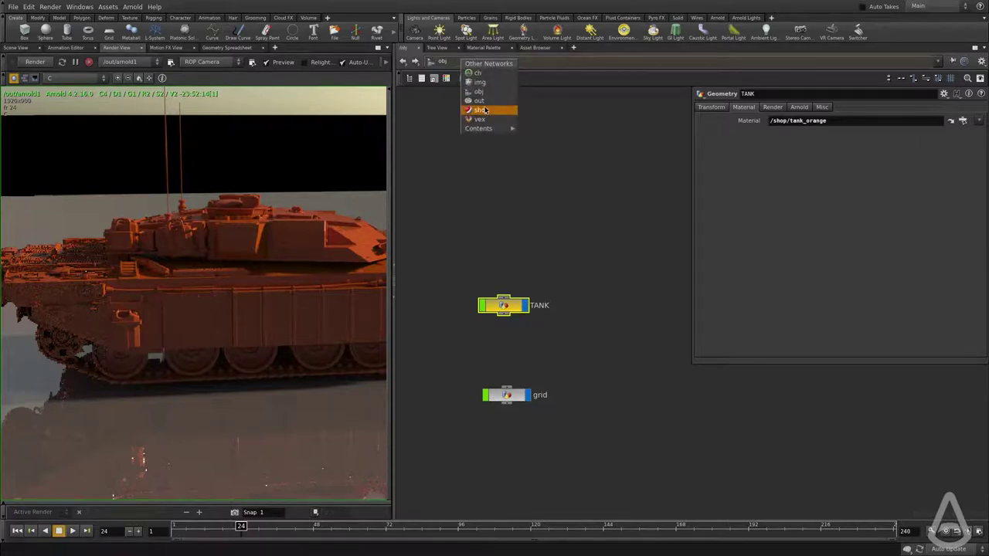
# Step: In /shop, add an Arnold Shader Network named debug_wireframe
pyautogui.click(480, 109)
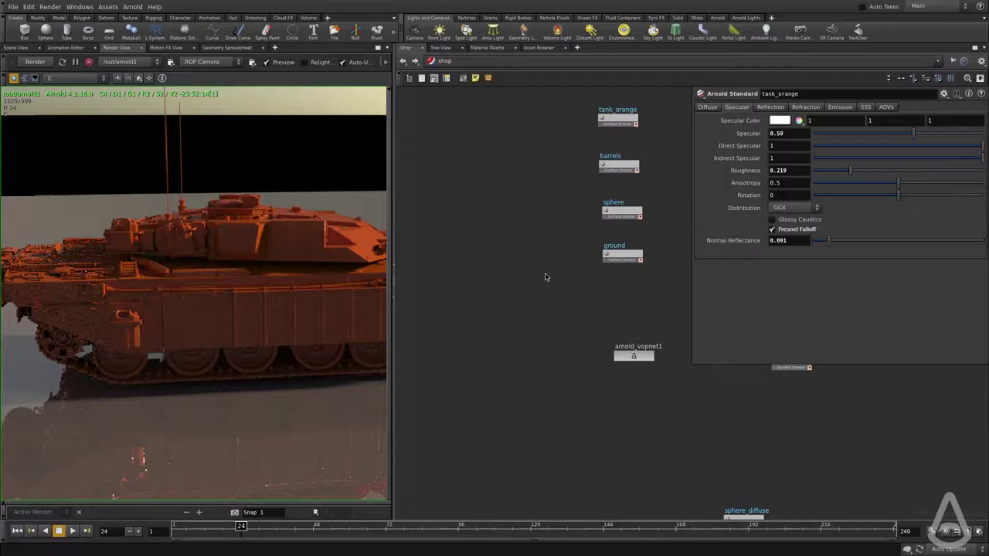
pyautogui.press('Tab')
pyautogui.write('arn')
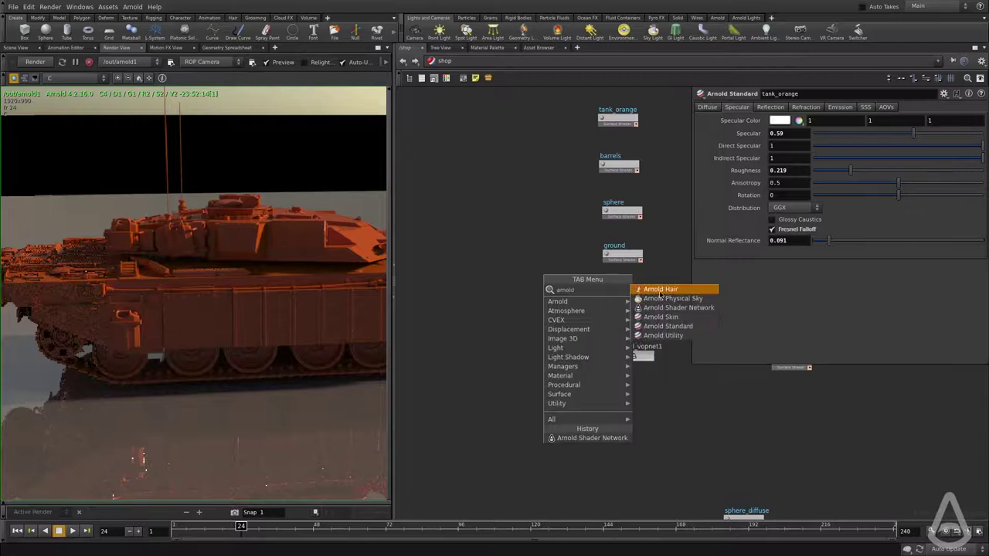
pyautogui.write('old')
pyautogui.click(678, 308)
pyautogui.click(502, 356)
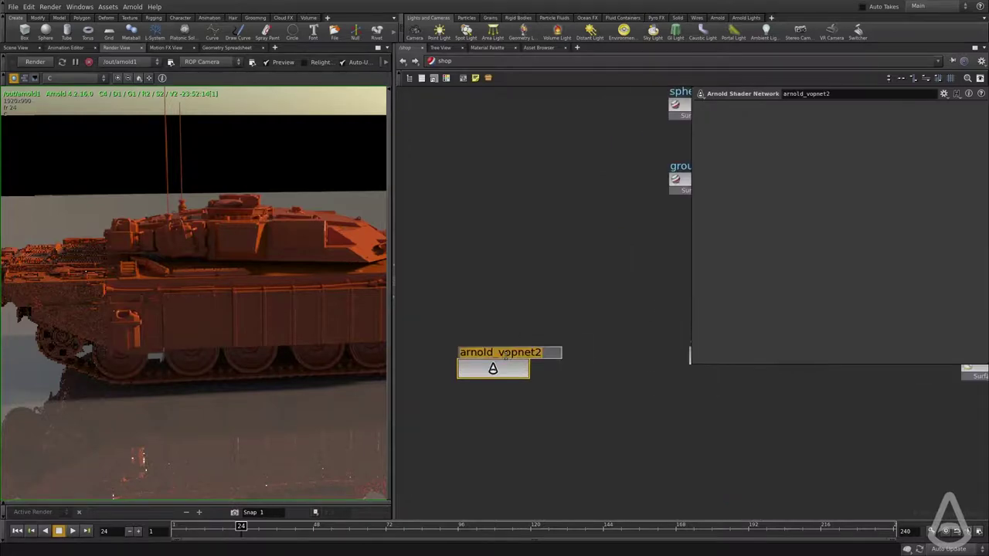
pyautogui.write('debug_we')
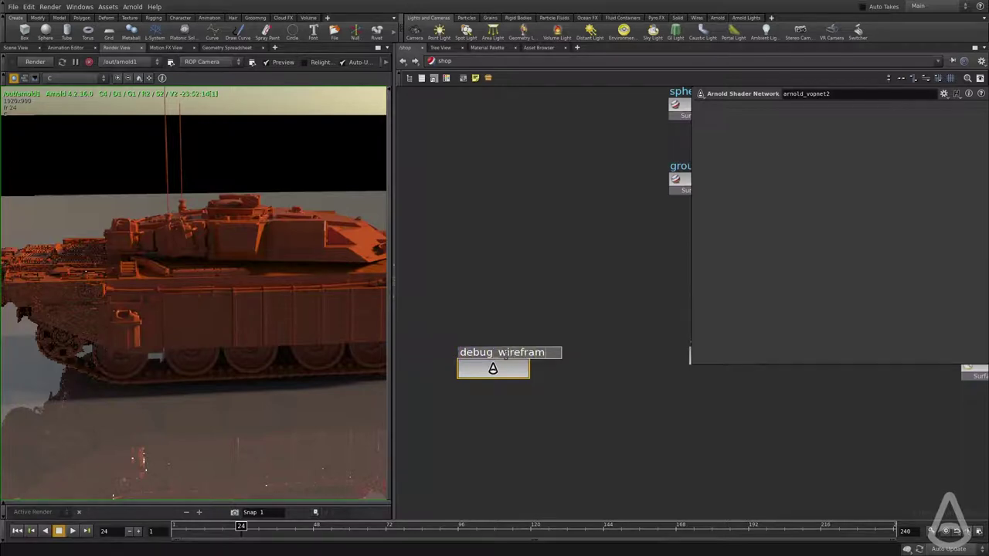
pyautogui.write('e')
pyautogui.press('Return')
# Step: Inside debug_wireframe, add a Wireframe shader and connect it to OUT_material
pyautogui.doubleClick(489, 368)
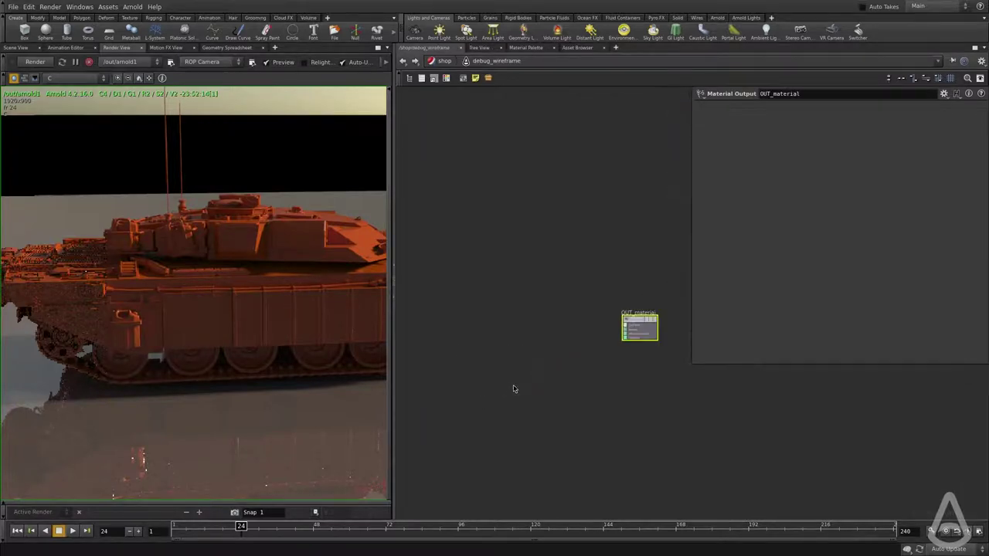
pyautogui.press('Tab')
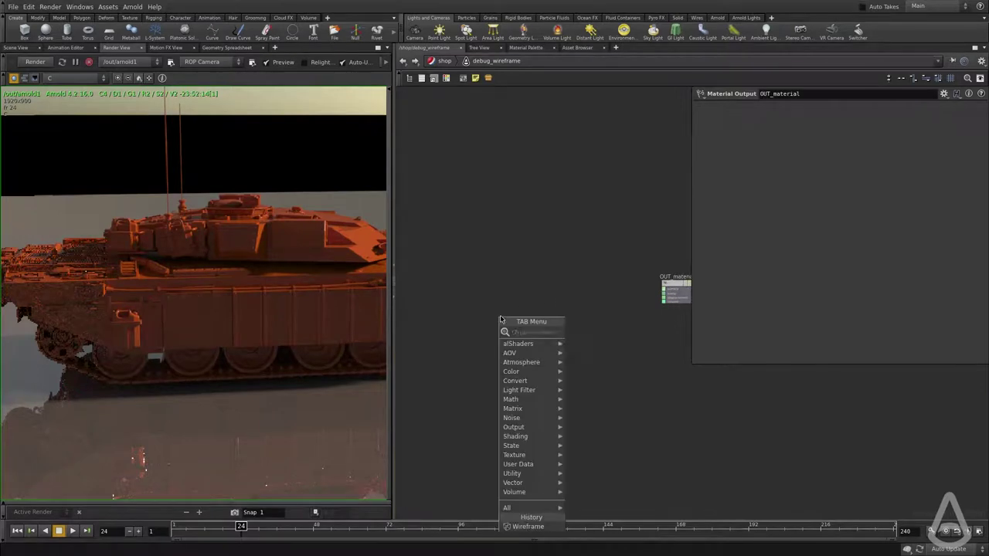
pyautogui.write('wire')
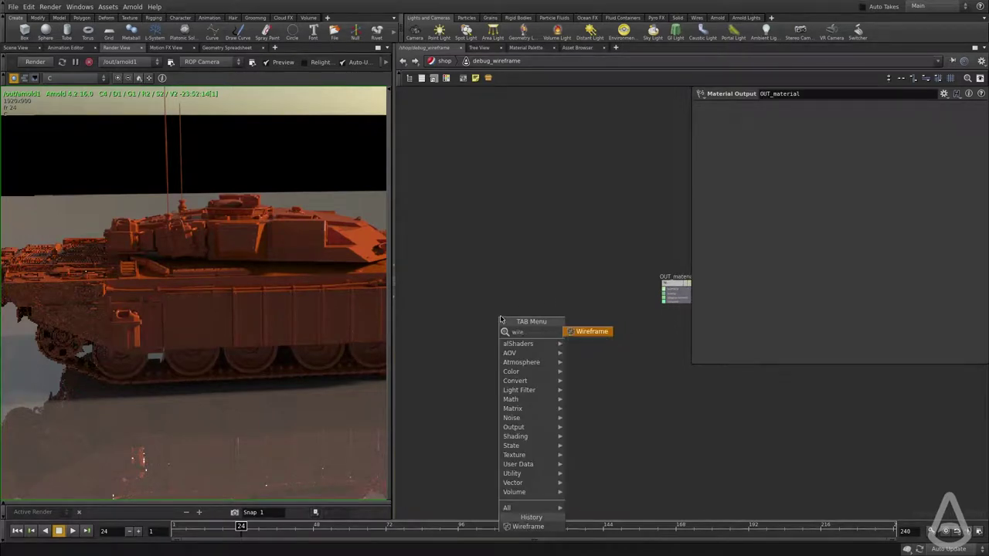
pyautogui.press('Return')
pyautogui.click(502, 318)
pyautogui.click(520, 318)
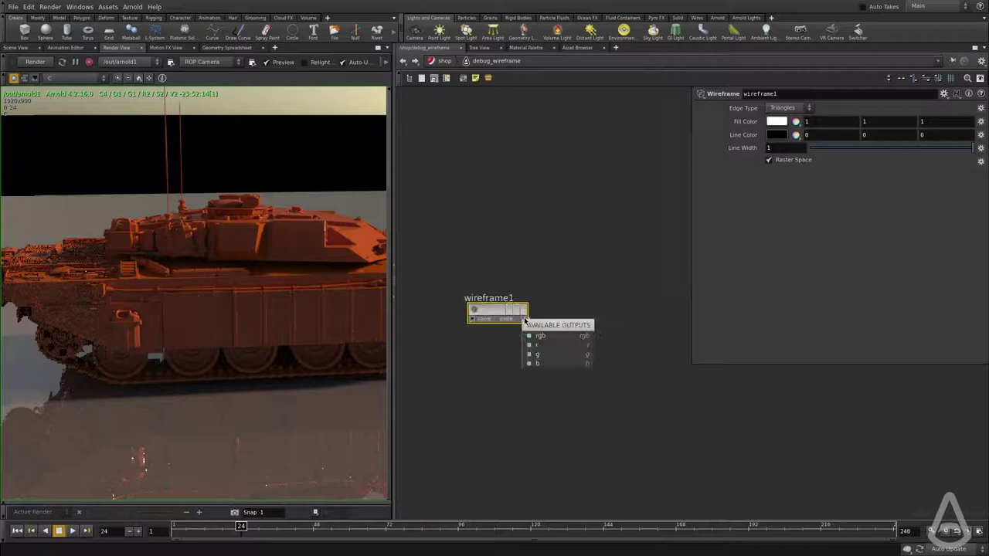
pyautogui.click(532, 338)
pyautogui.scroll(-2, 531, 337)
pyautogui.click(624, 303)
pyautogui.scroll(2, 623, 303)
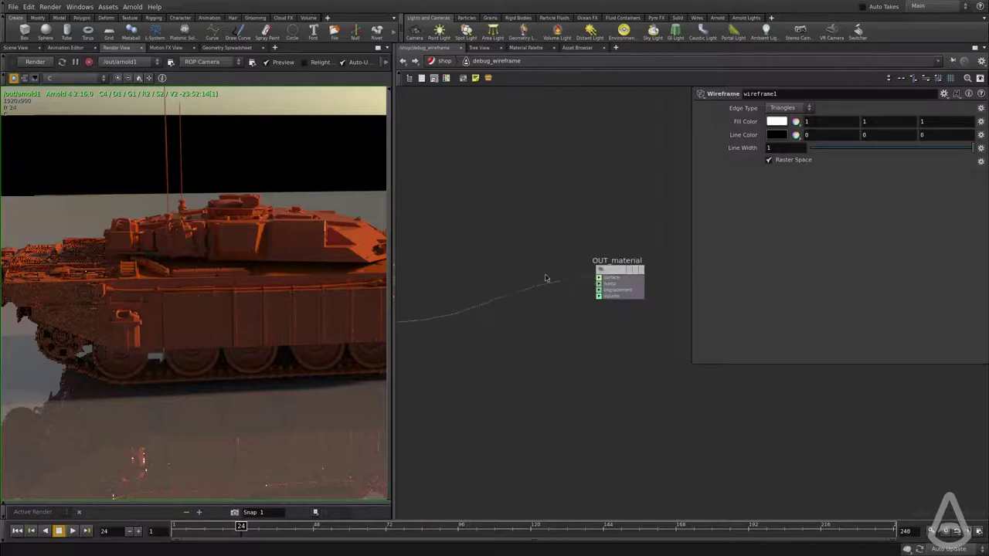
# Step: Back in /obj, set TANK's material to /shop/debug_wireframe
pyautogui.press('h')
pyautogui.click(439, 62)
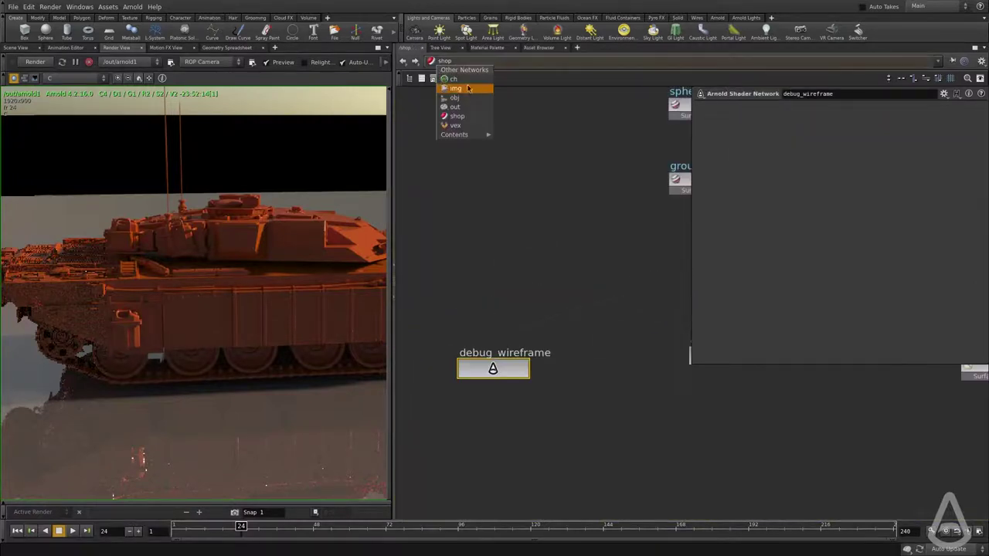
pyautogui.click(456, 99)
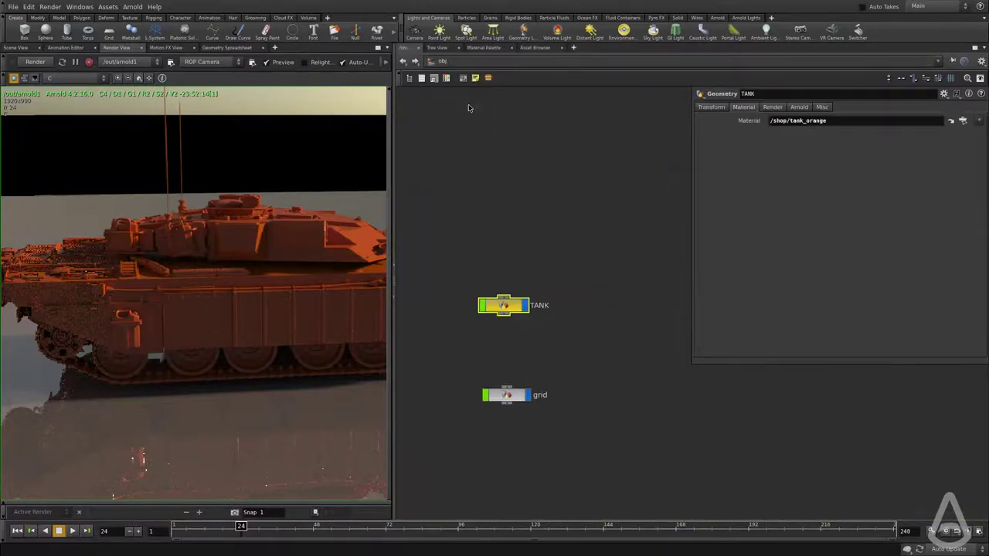
pyautogui.click(962, 120)
pyautogui.click(917, 170)
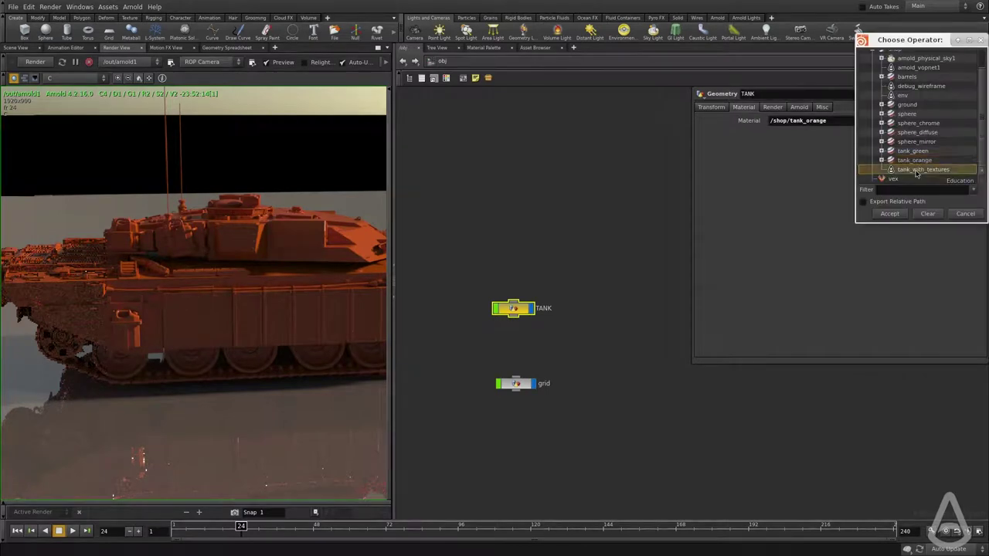
pyautogui.scroll(1, 926, 113)
pyautogui.click(915, 113)
pyautogui.click(889, 214)
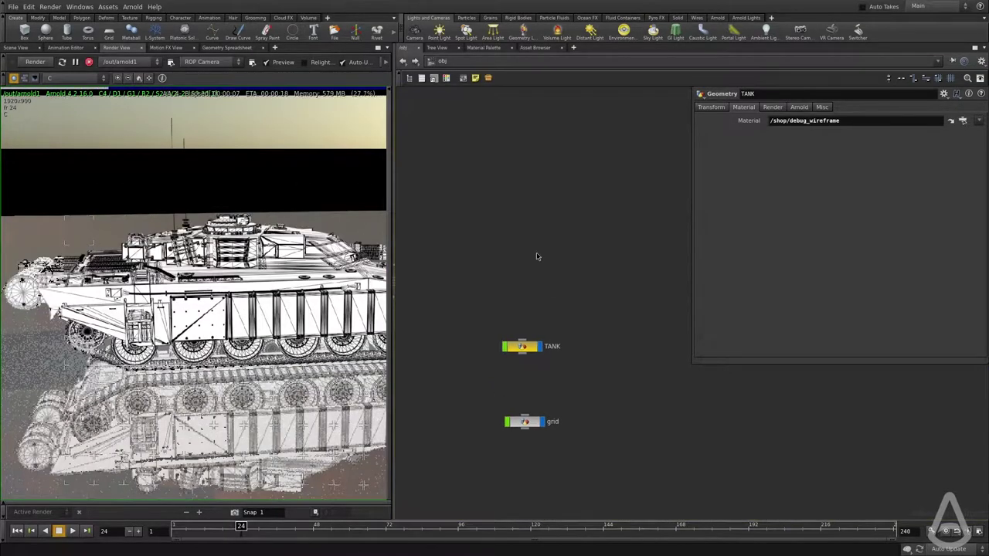
# Step: Select the TANK node and save the unsubdivided wireframe render as a snapshot
pyautogui.moveTo(556, 287); pyautogui.dragTo(495, 393)
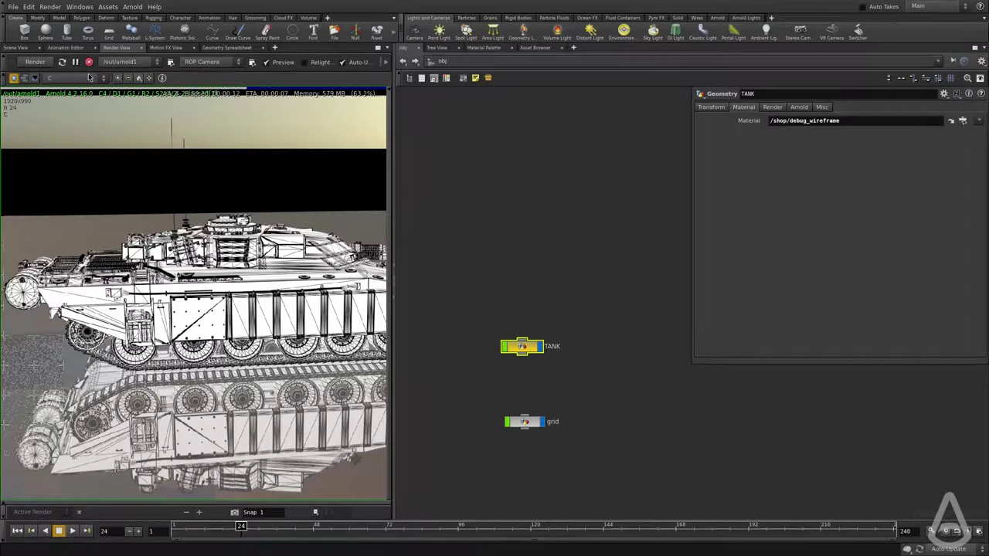
pyautogui.click(234, 513)
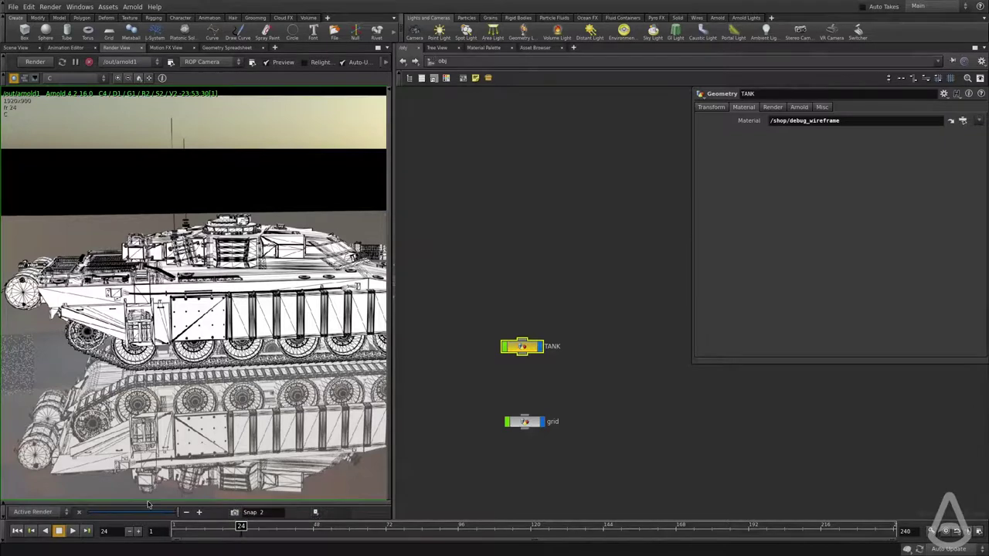
pyautogui.moveTo(466, 326); pyautogui.dragTo(461, 296, button='middle')
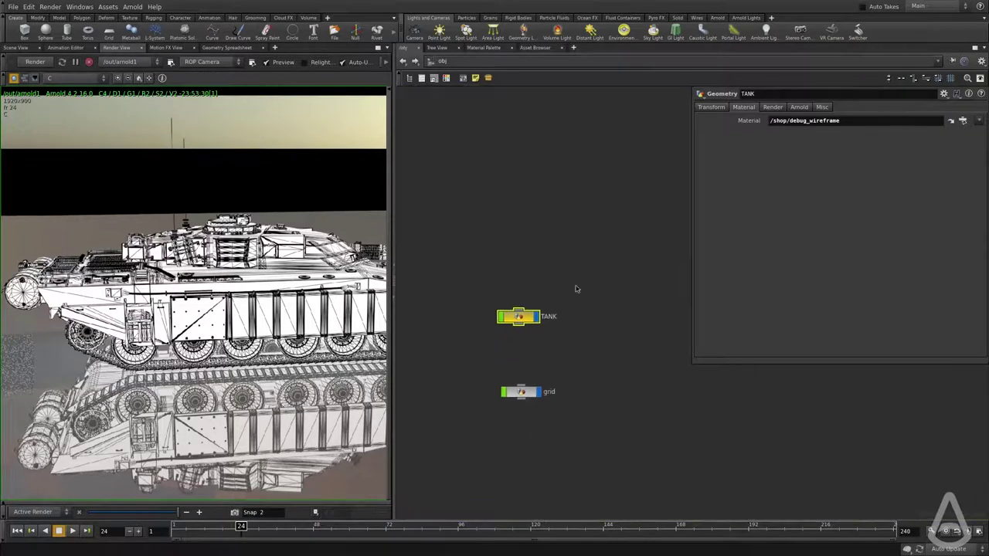
# Step: Give TANK Catmull-Clark subdivision at 1 iteration and compare the render against the snapshot
pyautogui.click(798, 107)
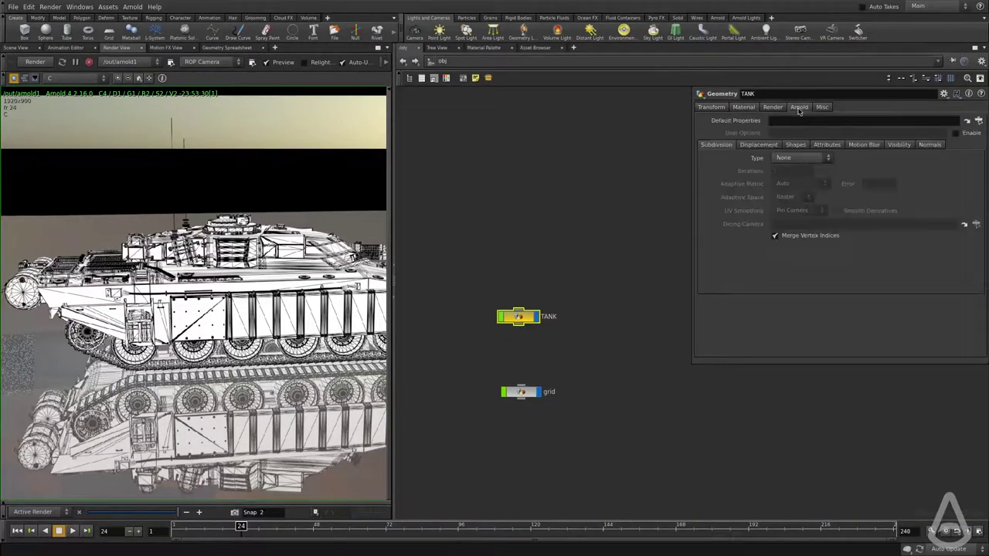
pyautogui.click(788, 163)
pyautogui.click(789, 170)
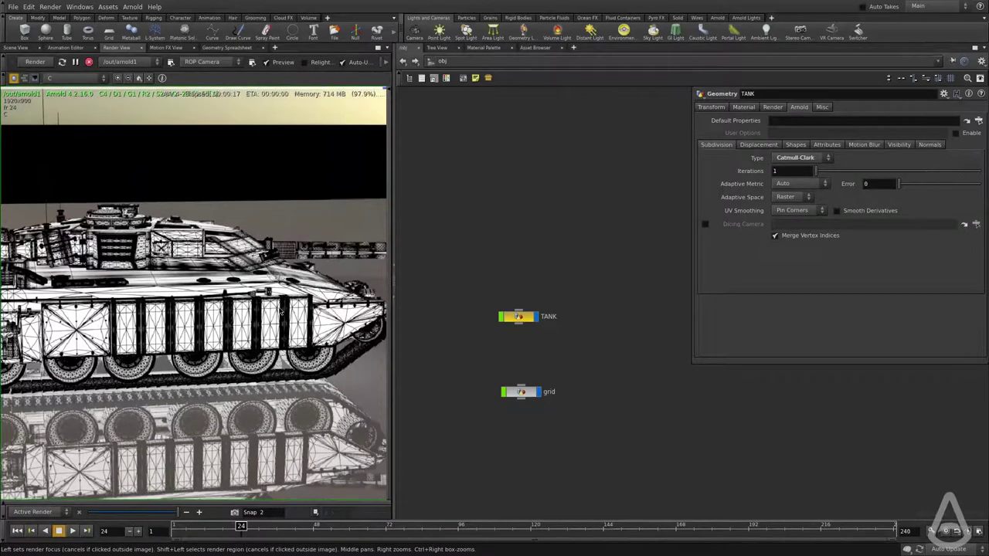
pyautogui.moveTo(212, 323); pyautogui.dragTo(276, 326, button='middle')
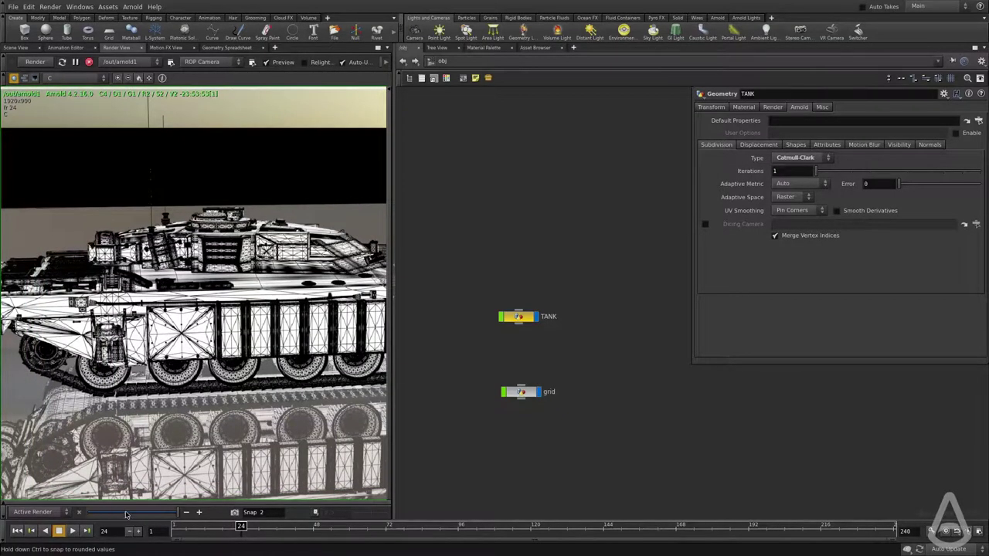
pyautogui.moveTo(126, 515)
pyautogui.mouseDown()
pyautogui.moveTo(95, 515)
pyautogui.moveTo(177, 515)
pyautogui.moveTo(58, 514)
pyautogui.moveTo(178, 515)
pyautogui.moveTo(100, 525)
pyautogui.moveTo(156, 524)
pyautogui.moveTo(109, 523)
pyautogui.moveTo(141, 522)
pyautogui.mouseUp()
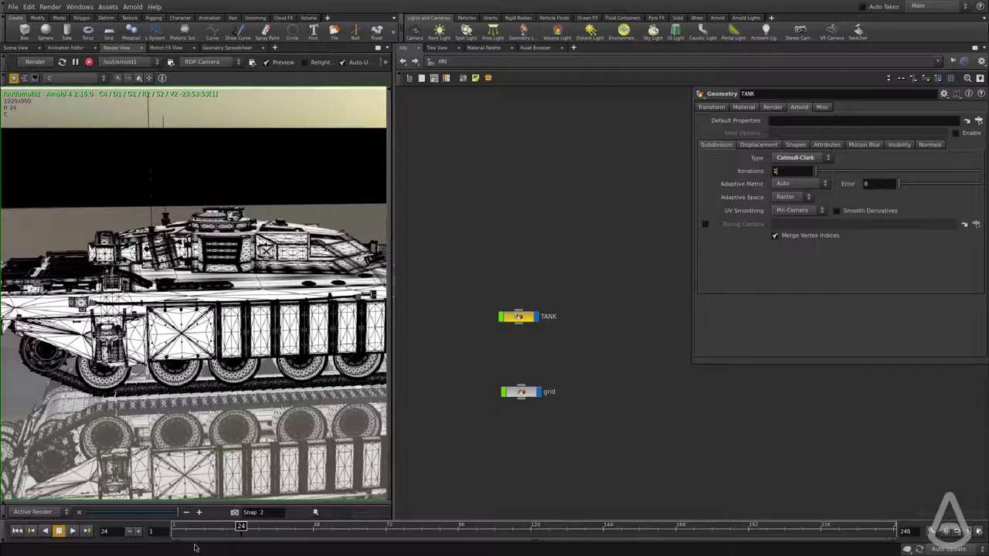
# Step: Save the one-iteration render as Snap 3 and raise TANK's Iterations to 2
pyautogui.click(233, 513)
pyautogui.click(36, 62)
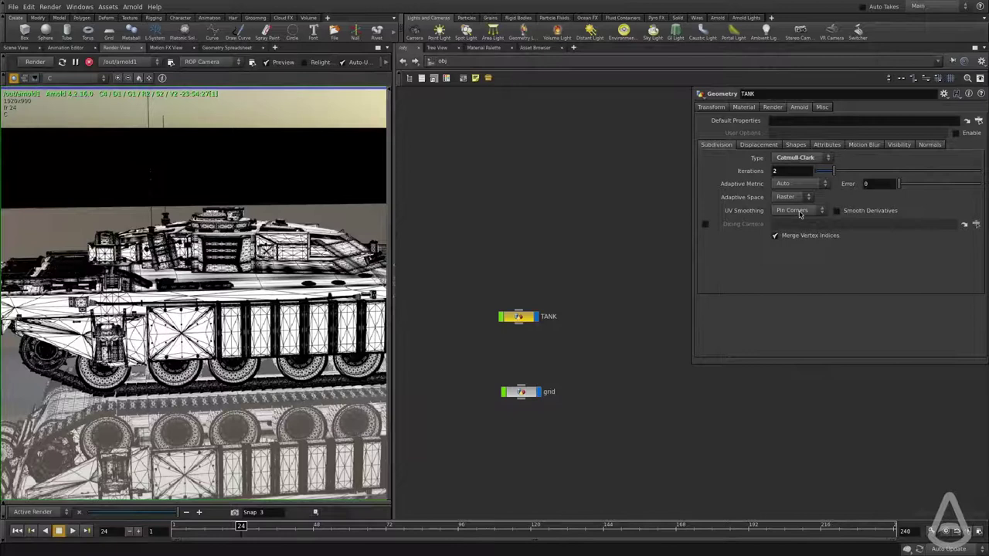
pyautogui.click(799, 215)
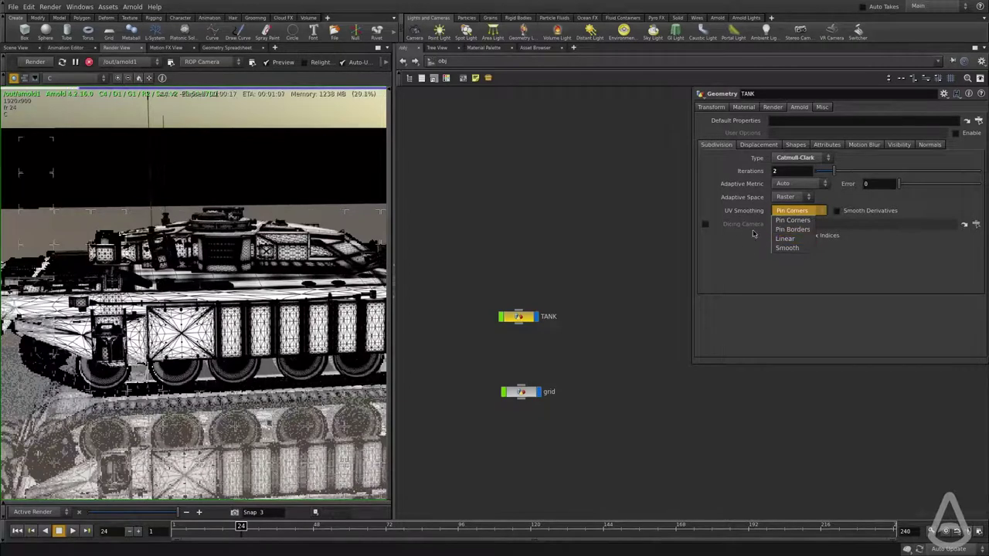
pyautogui.click(782, 218)
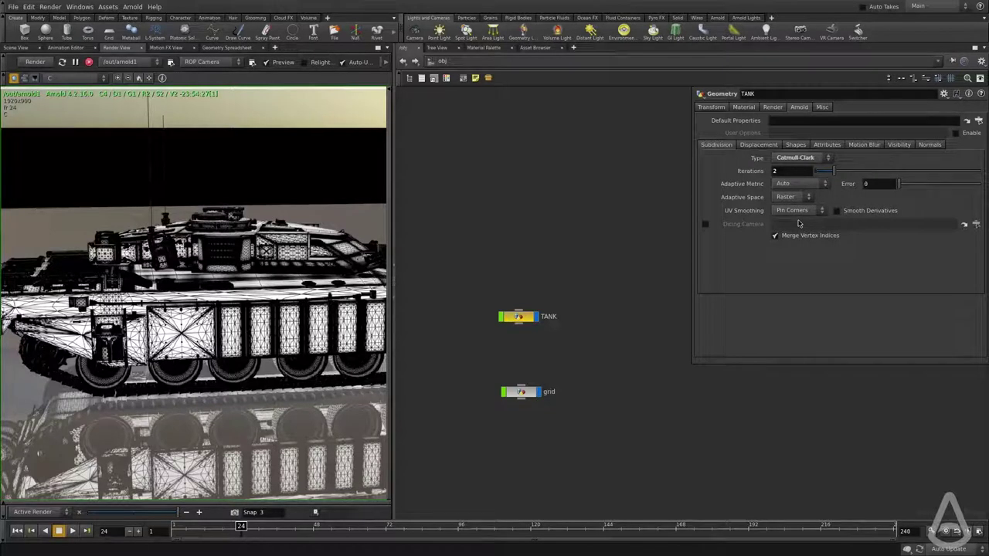
pyautogui.click(792, 210)
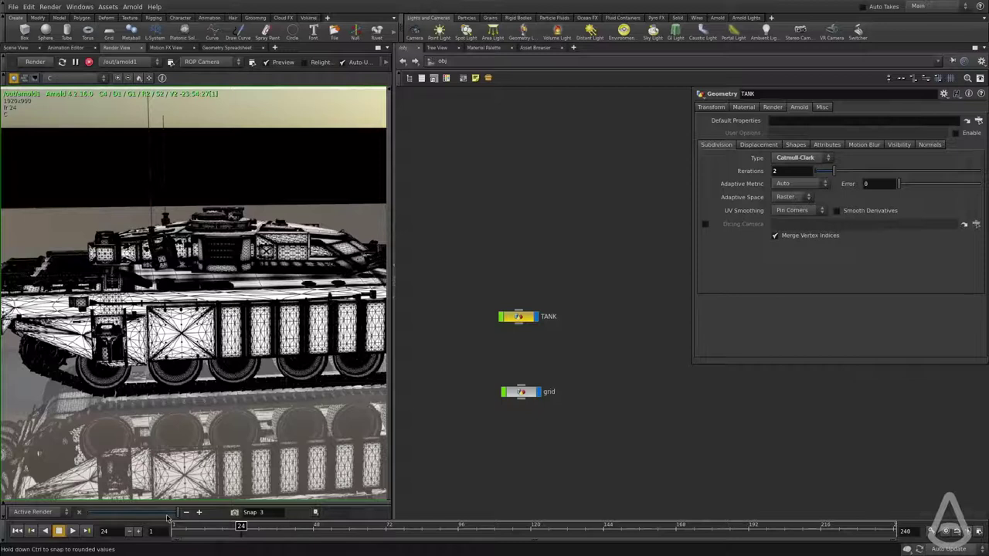
pyautogui.moveTo(175, 512)
pyautogui.mouseDown()
pyautogui.moveTo(93, 522)
pyautogui.moveTo(139, 513)
pyautogui.moveTo(91, 513)
pyautogui.moveTo(166, 512)
pyautogui.mouseUp()
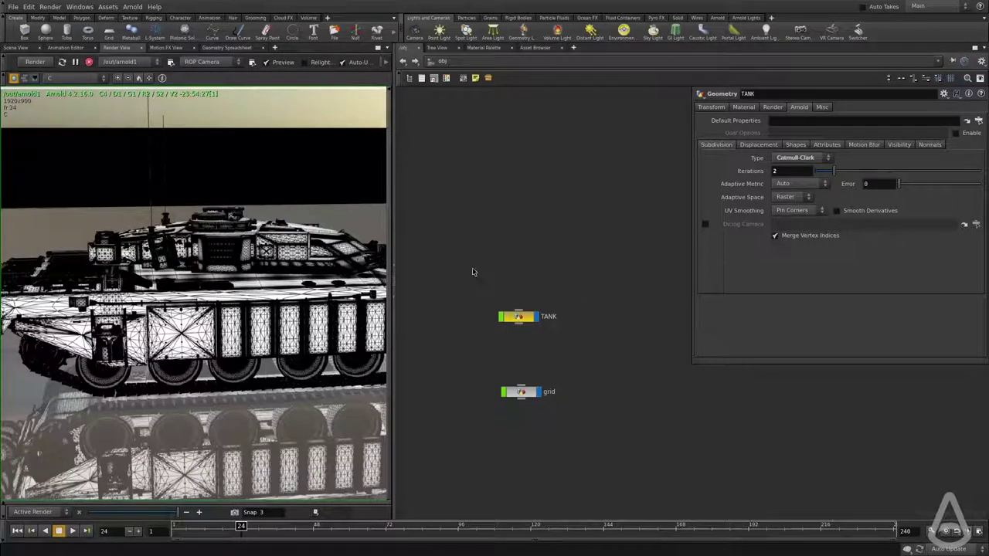
pyautogui.moveTo(593, 258); pyautogui.dragTo(469, 351)
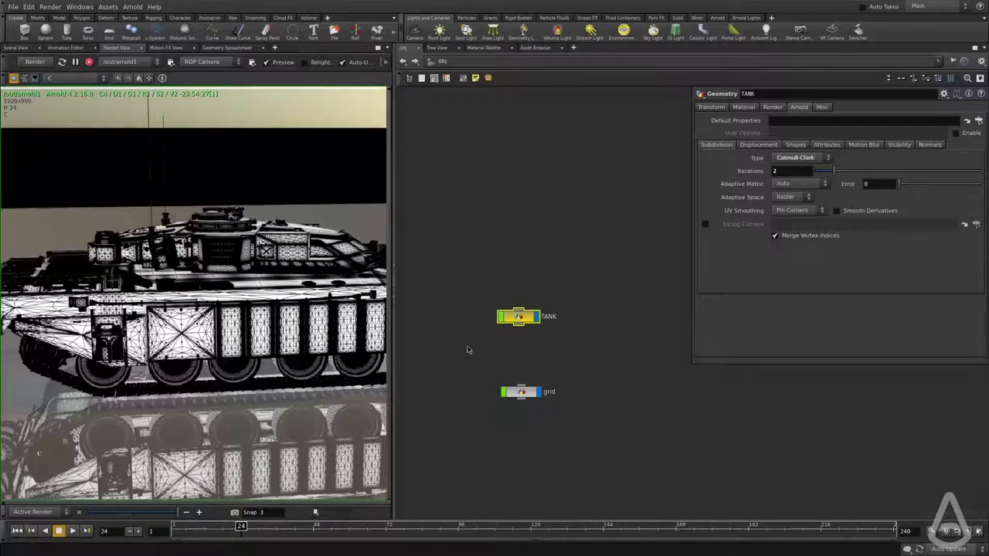